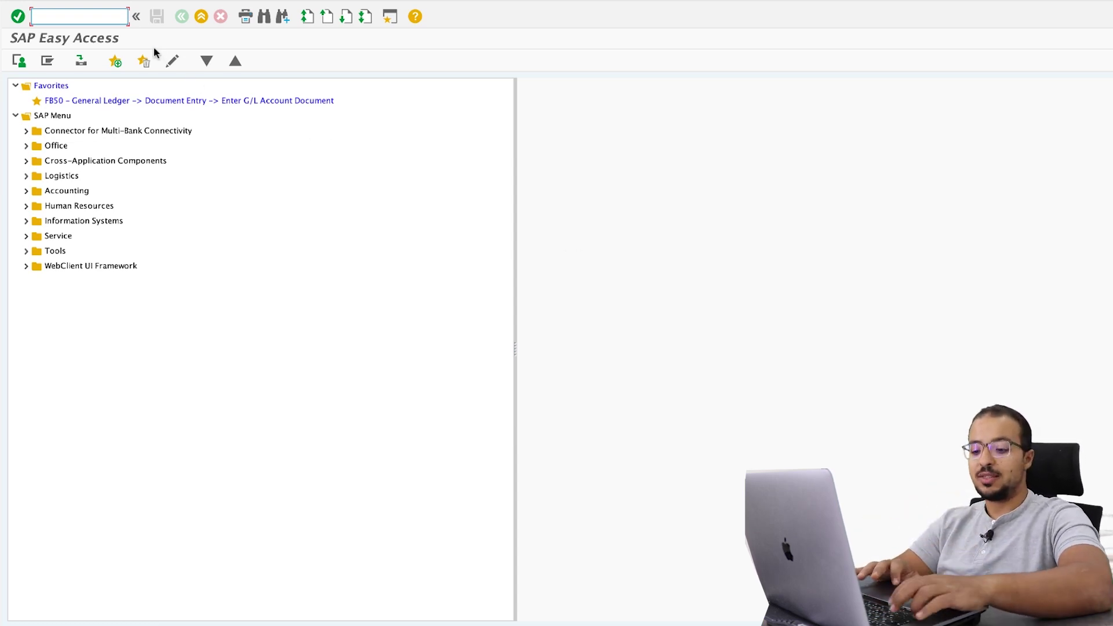
Run SE16N to open the General Table Display with table ACDOCA preset
type("SE16n")
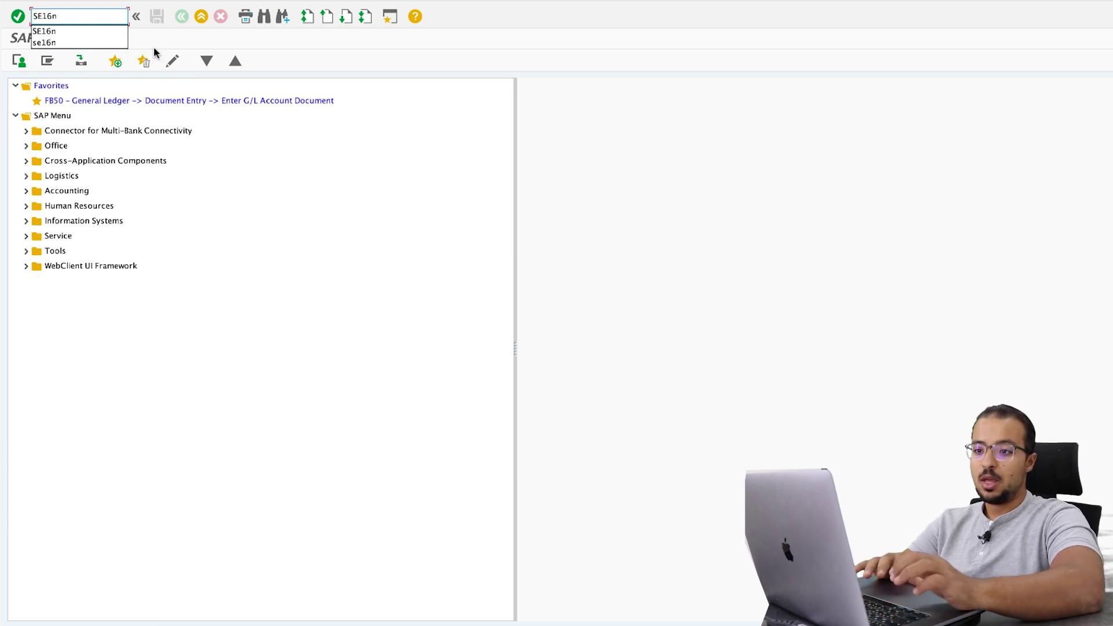
key("Return")
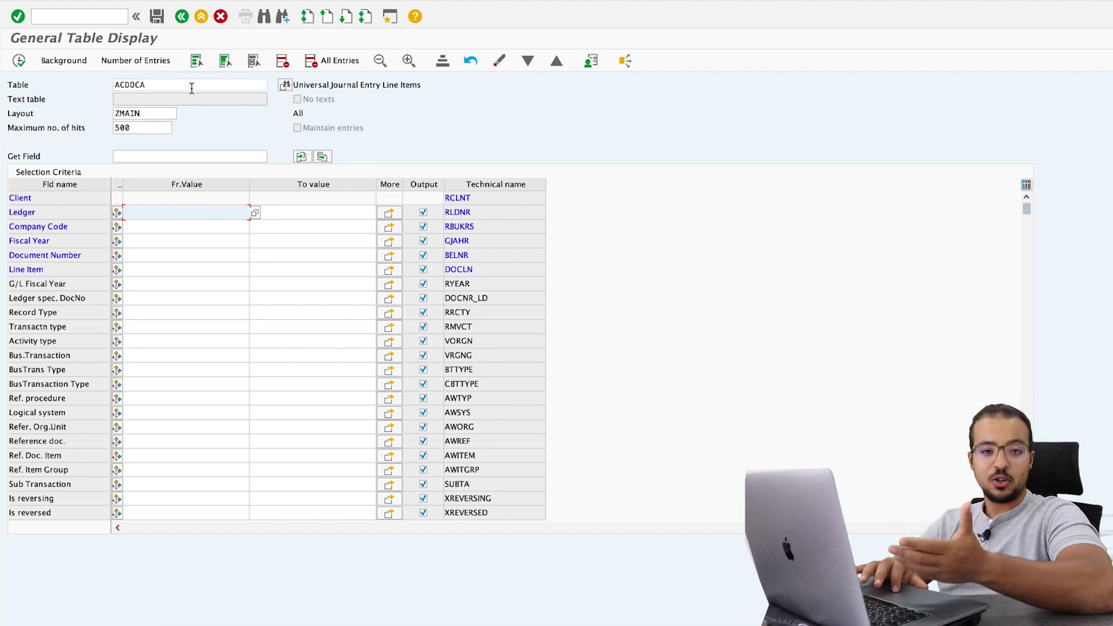
Enter AG01 as the Company Code selection value
left_click(157, 230)
type("AG0")
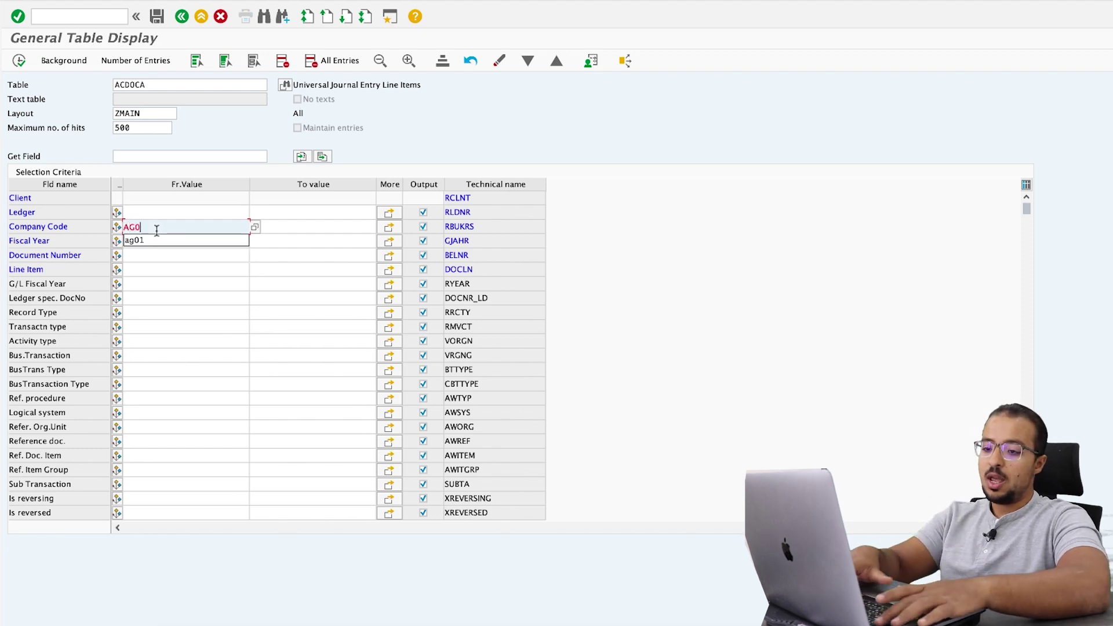
type("1")
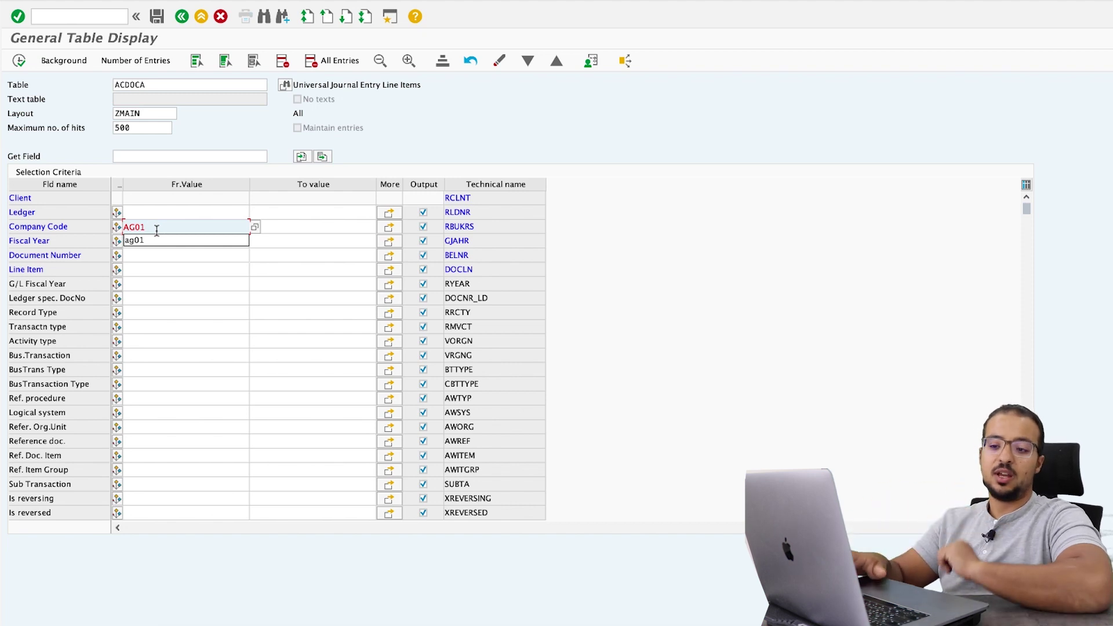
double_click(156, 230)
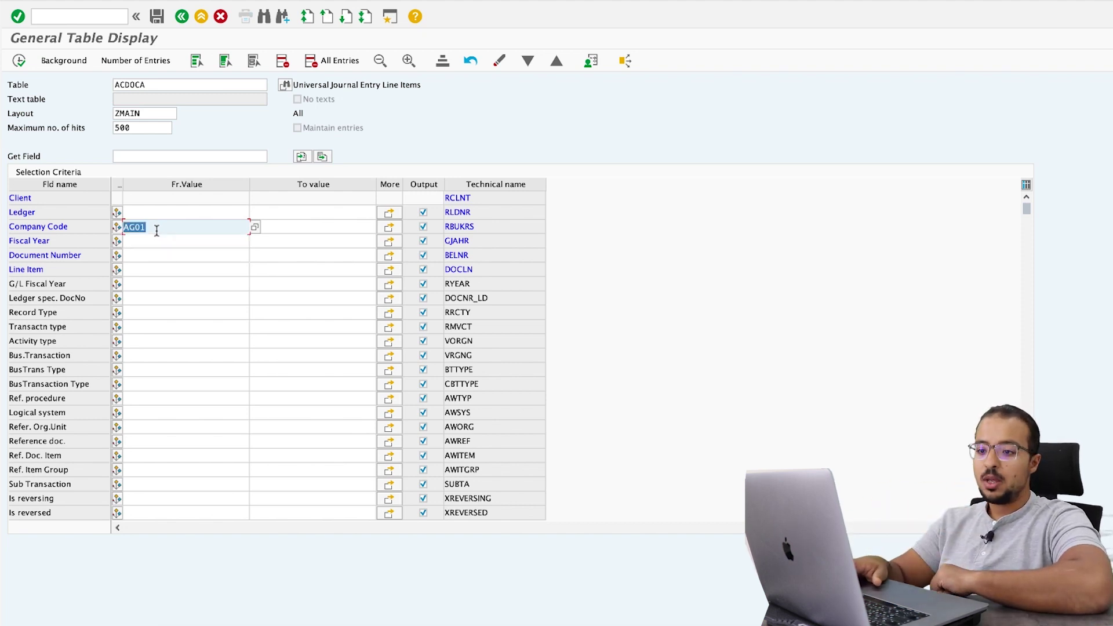
Check the 819 matching entries, raise maximum hits to 820 and execute the selection
left_click(165, 66)
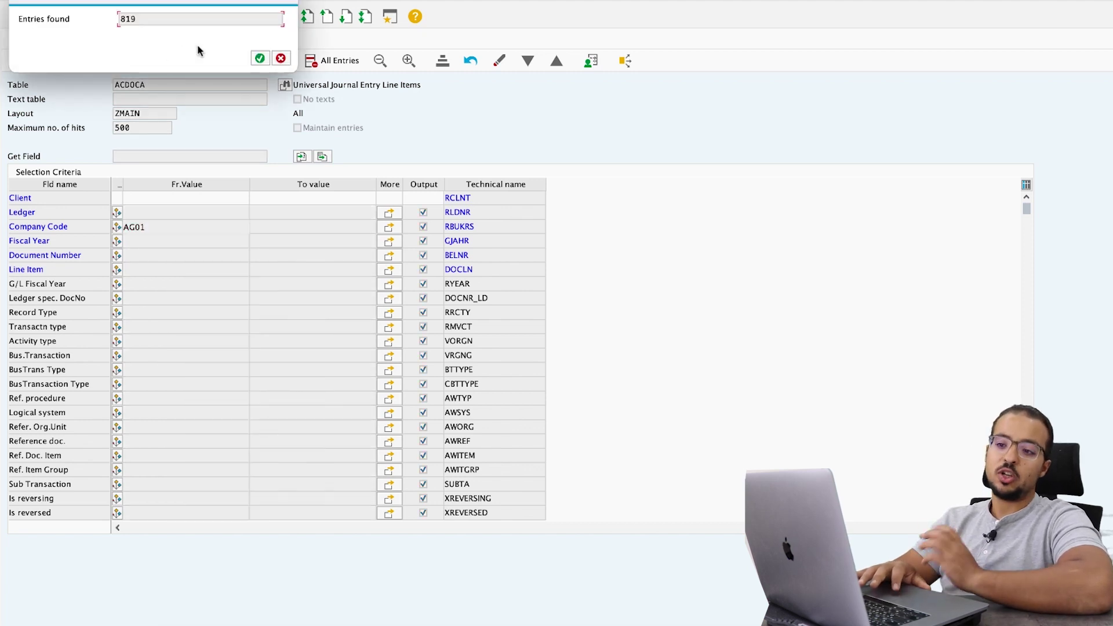
left_click(260, 58)
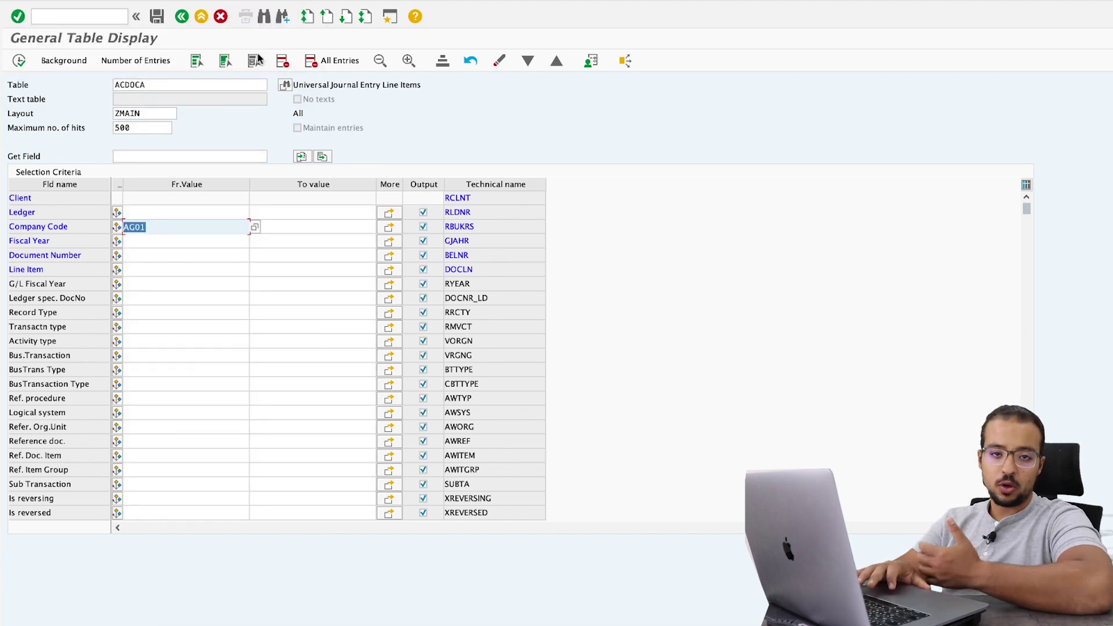
left_click_drag(155, 128, 88, 122)
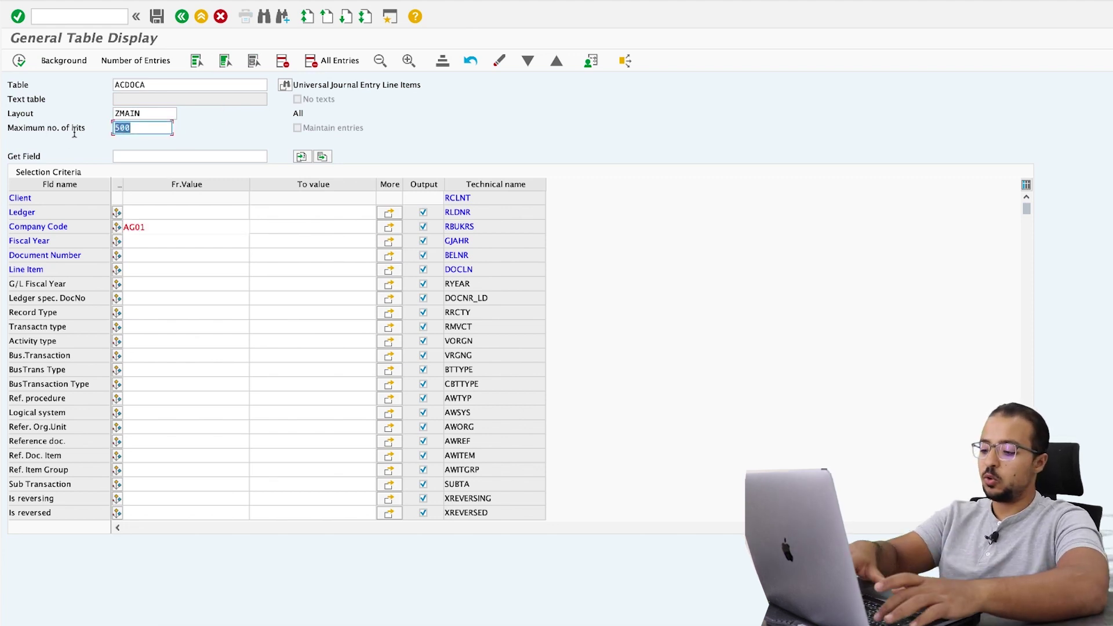
type("820")
key("Return")
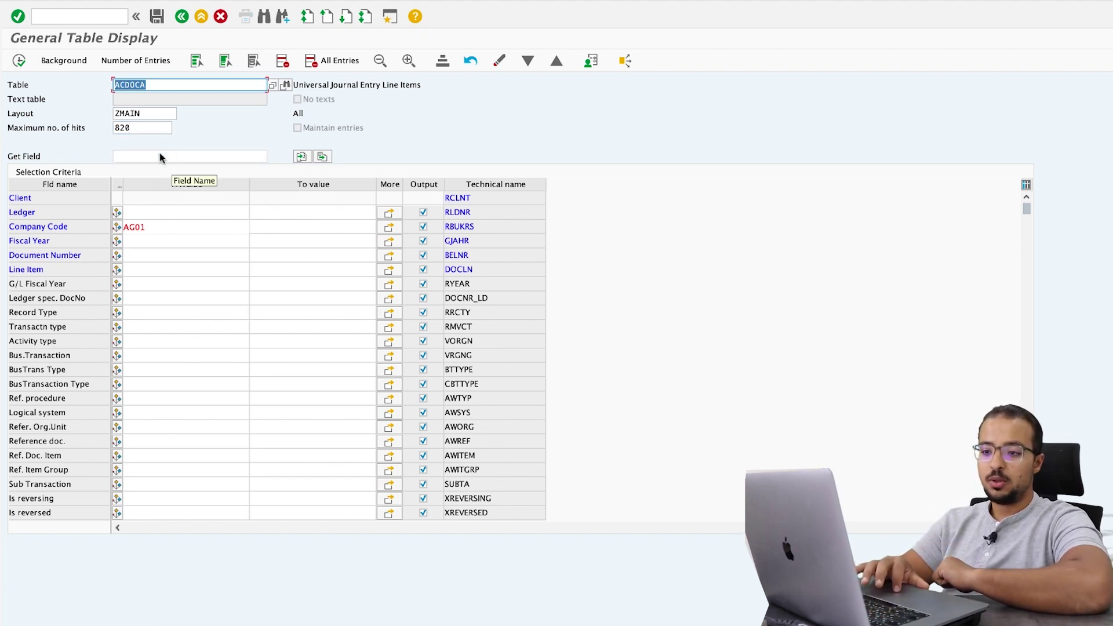
left_click(20, 61)
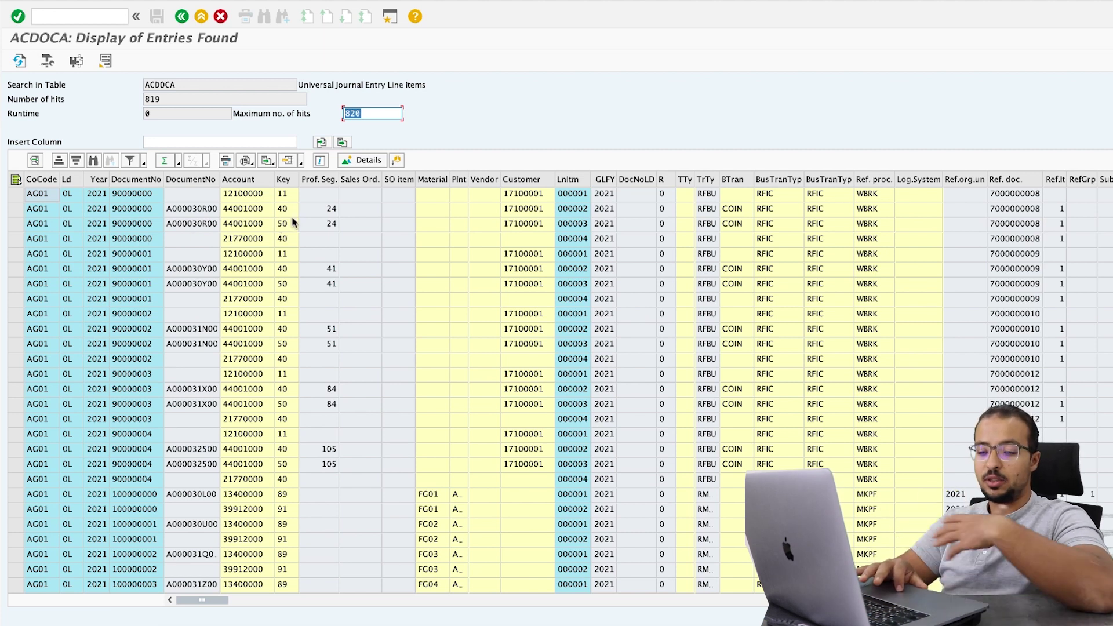
left_click(300, 163)
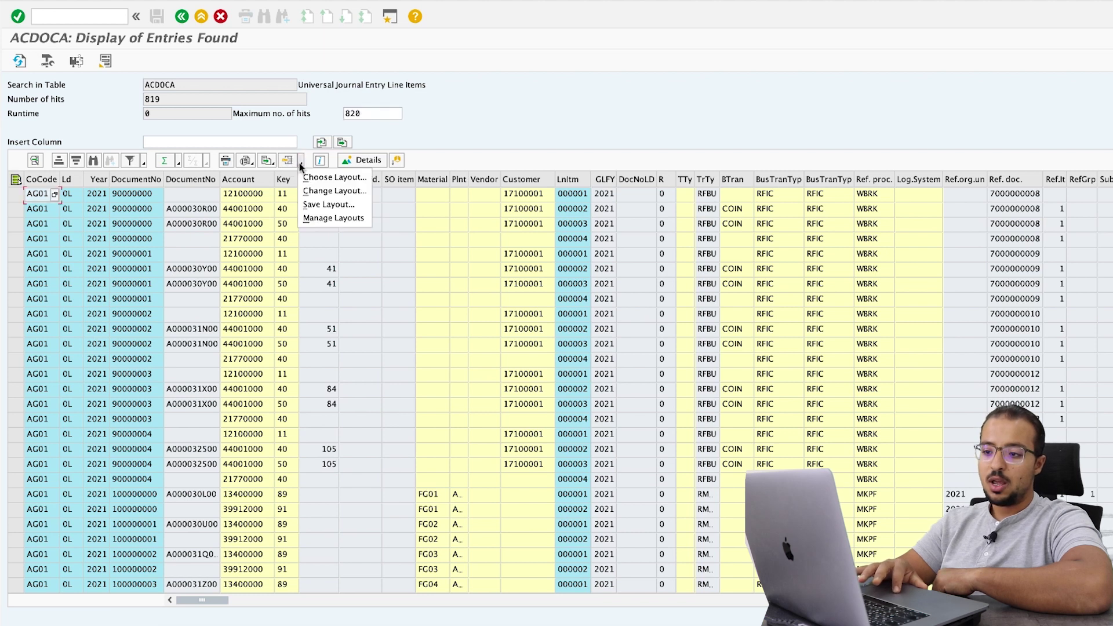
left_click(315, 191)
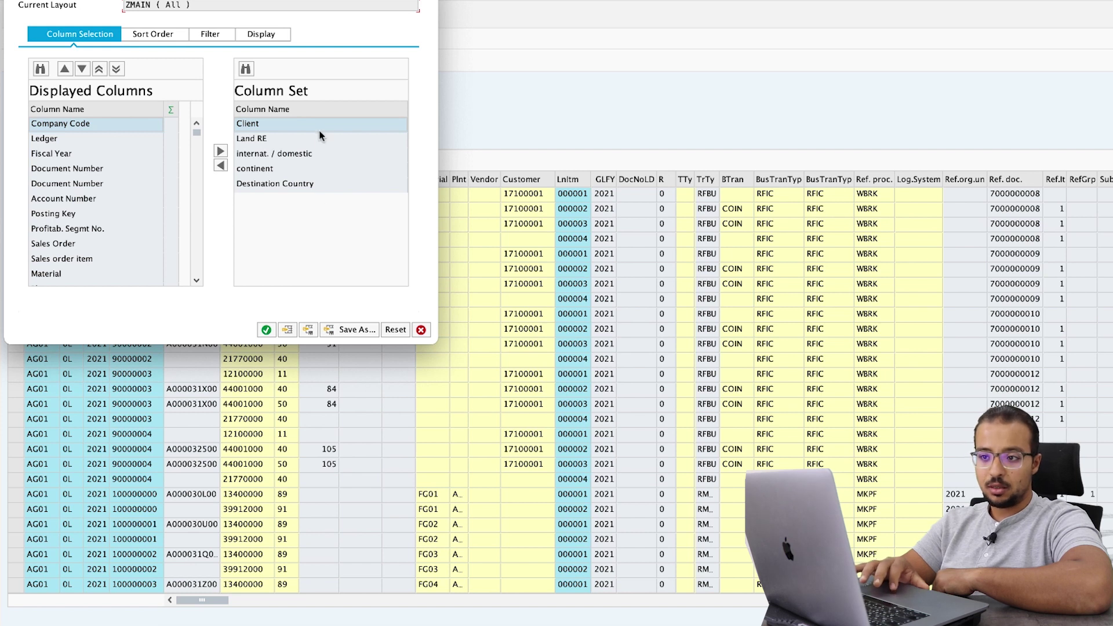
left_click(285, 188)
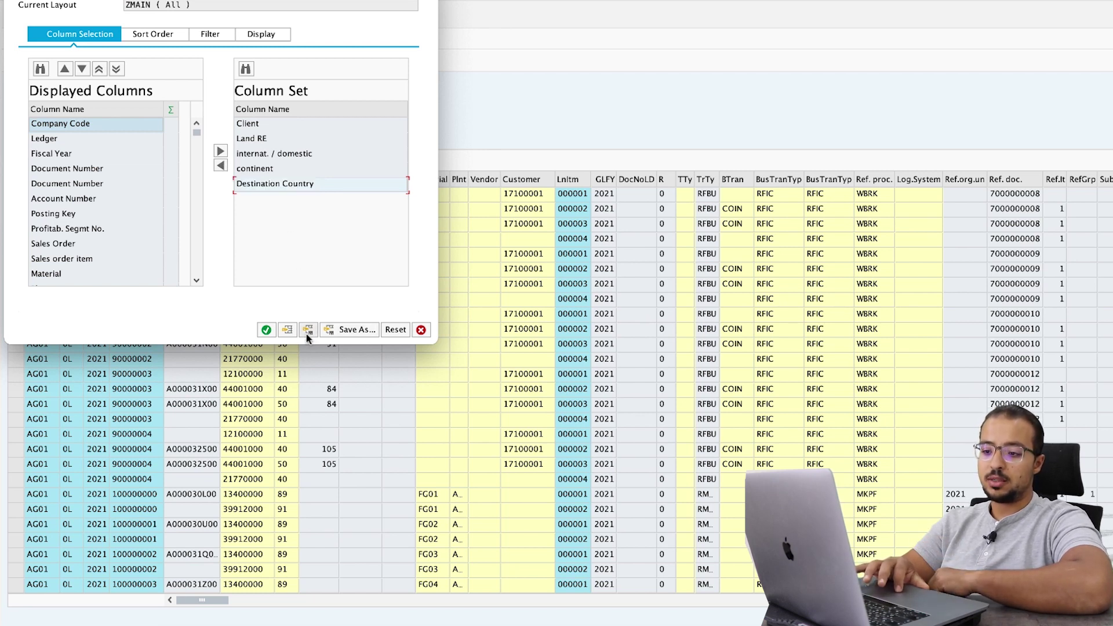
left_click(346, 332)
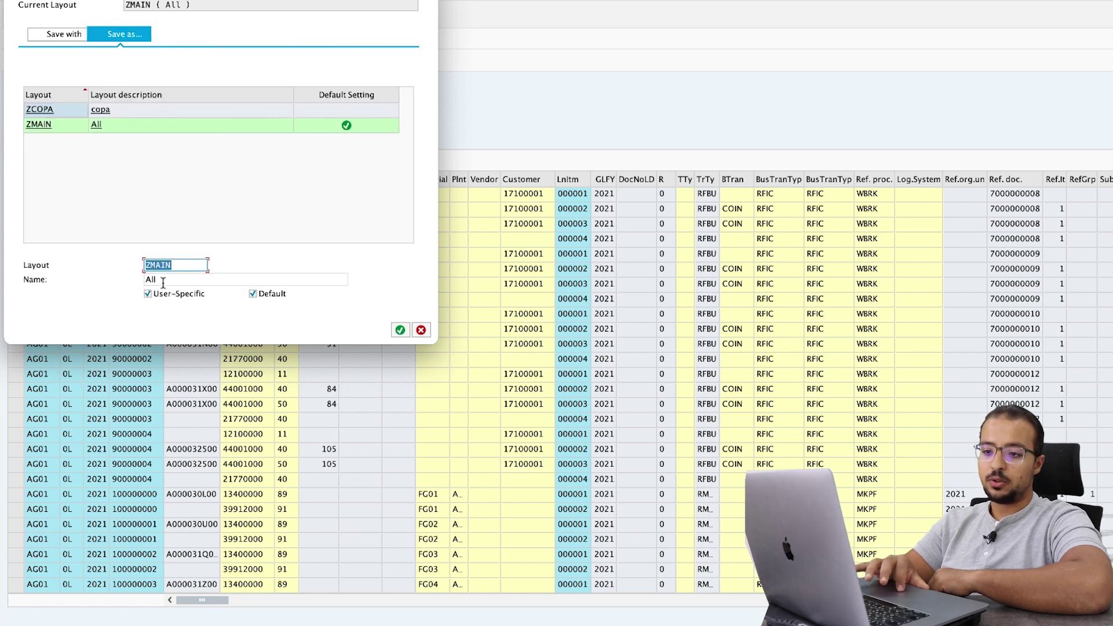
left_click(422, 332)
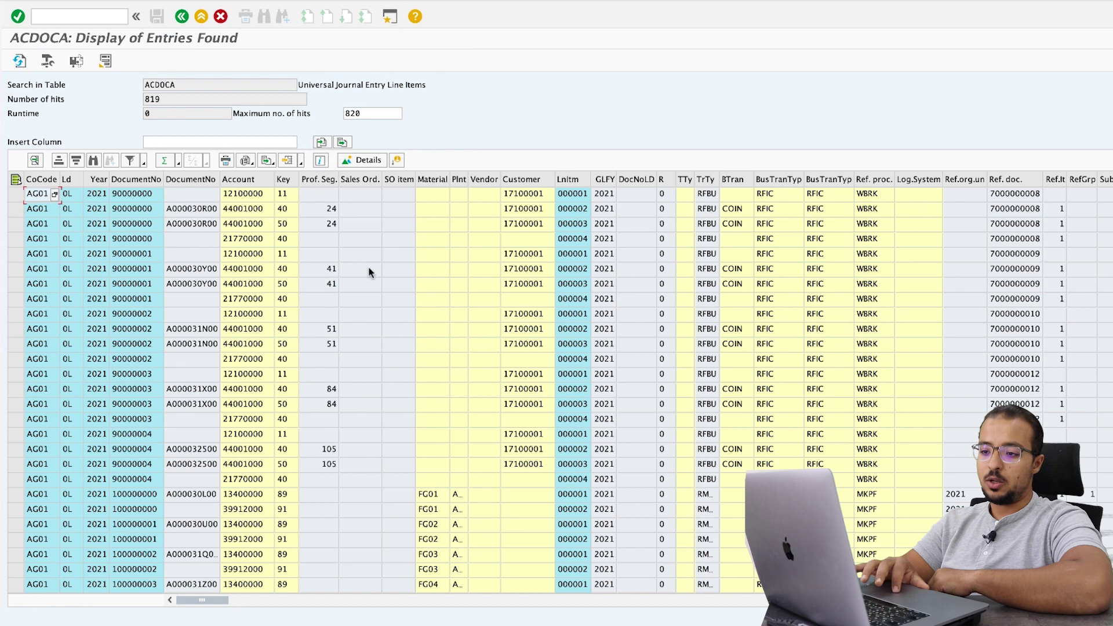
left_click(302, 161)
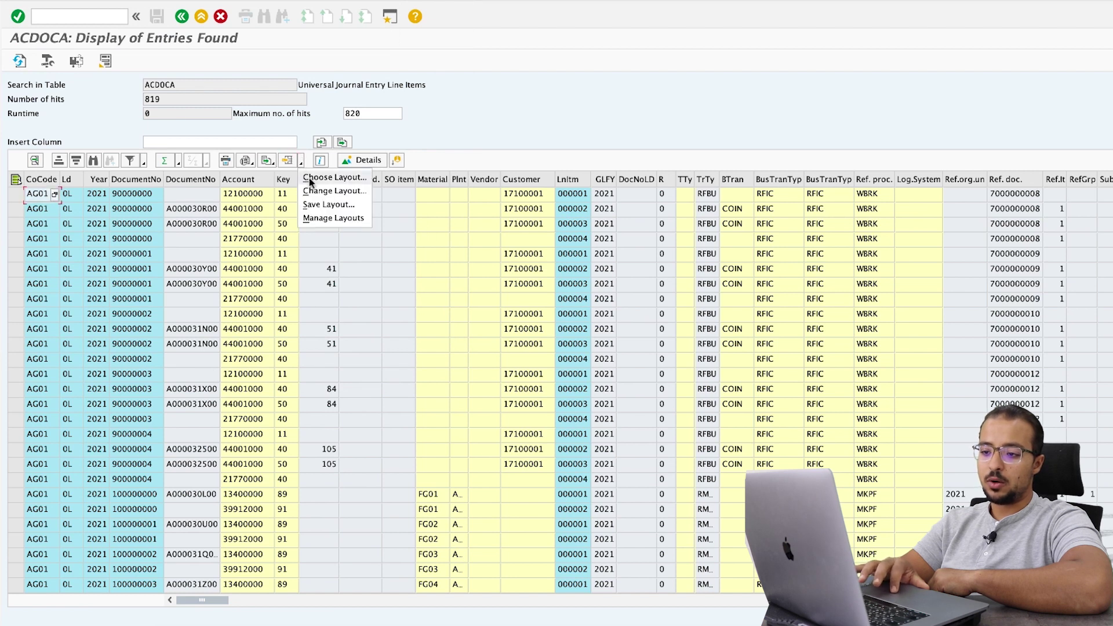
Apply the ZCOPA layout and inspect the ledger column of the first document
left_click(313, 177)
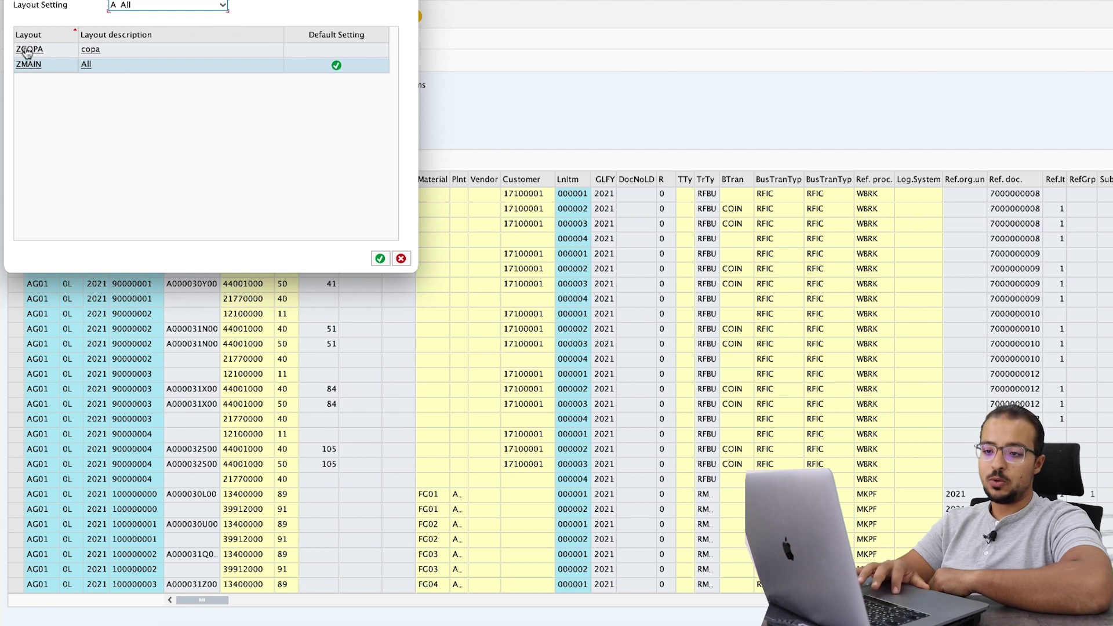
left_click(30, 50)
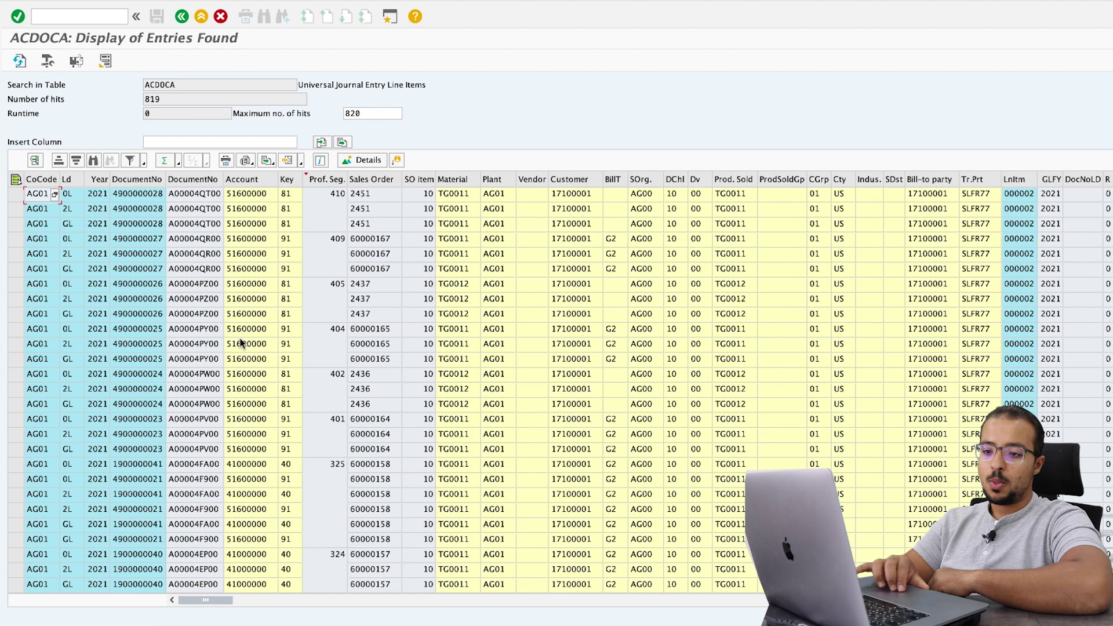
scroll(242, 343, "right", 2)
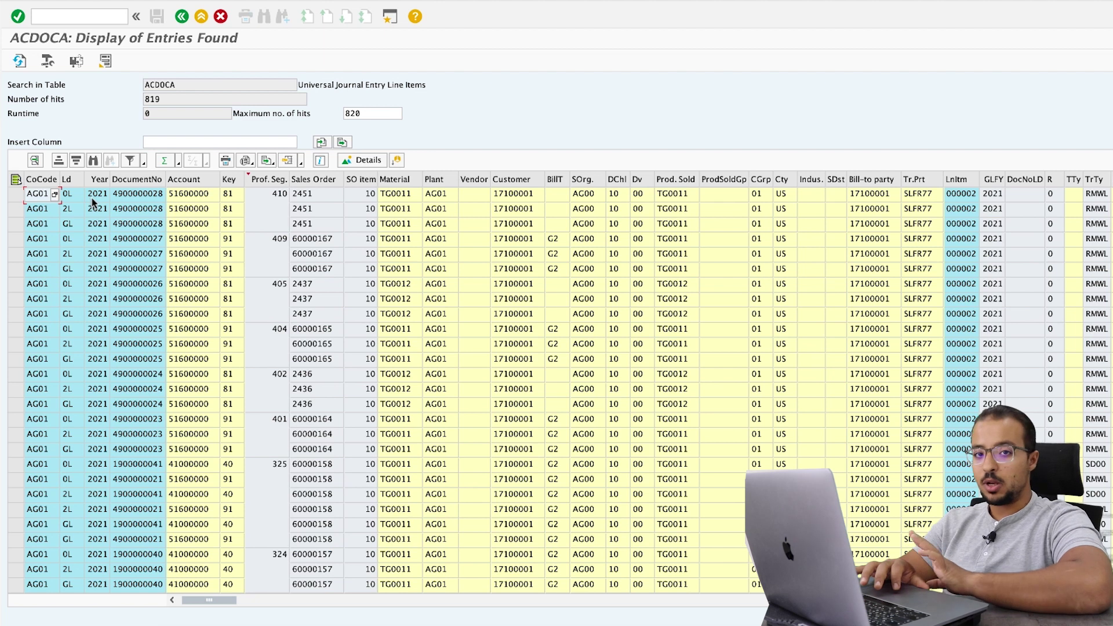
left_click(69, 181)
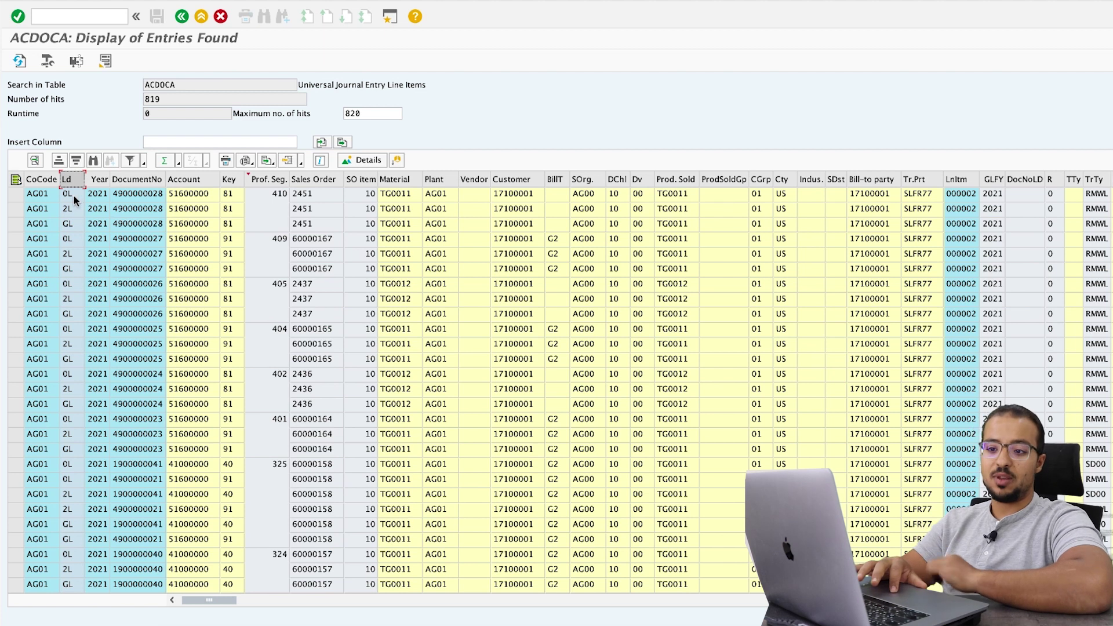
left_click(74, 218)
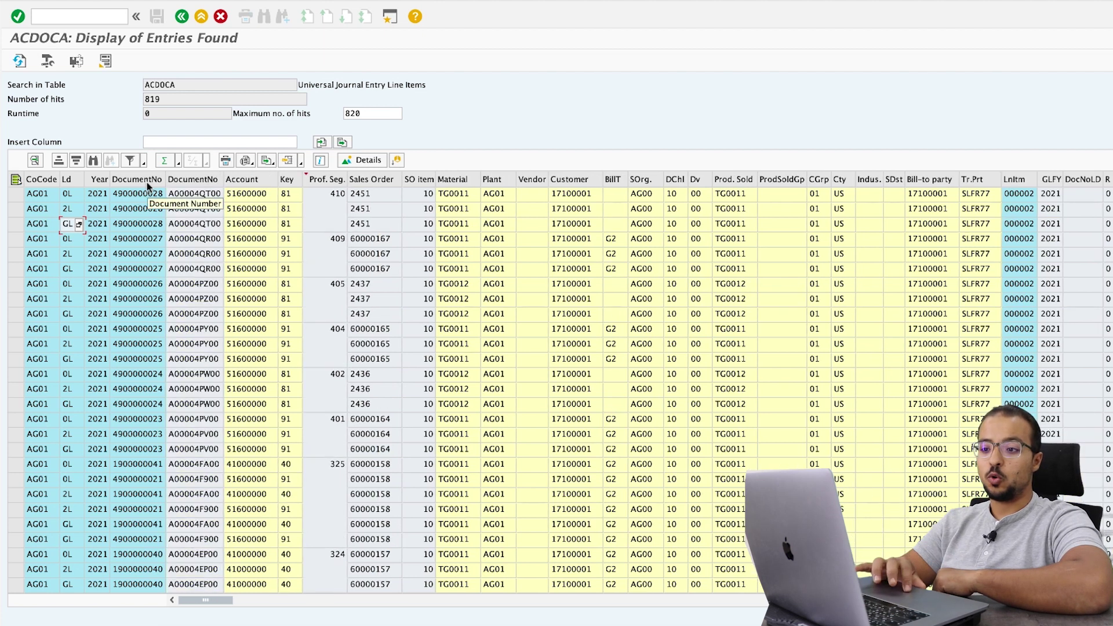
left_click(199, 193)
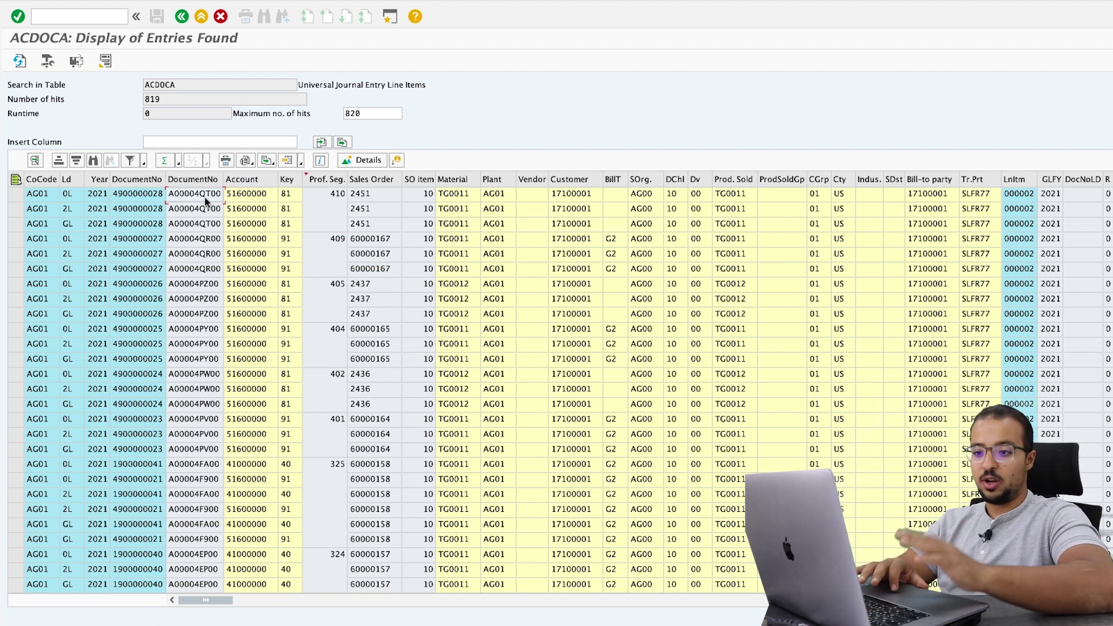
Select the Key column, then the Prof. Seg. column showing segments 410, 409, 405
left_click(139, 196)
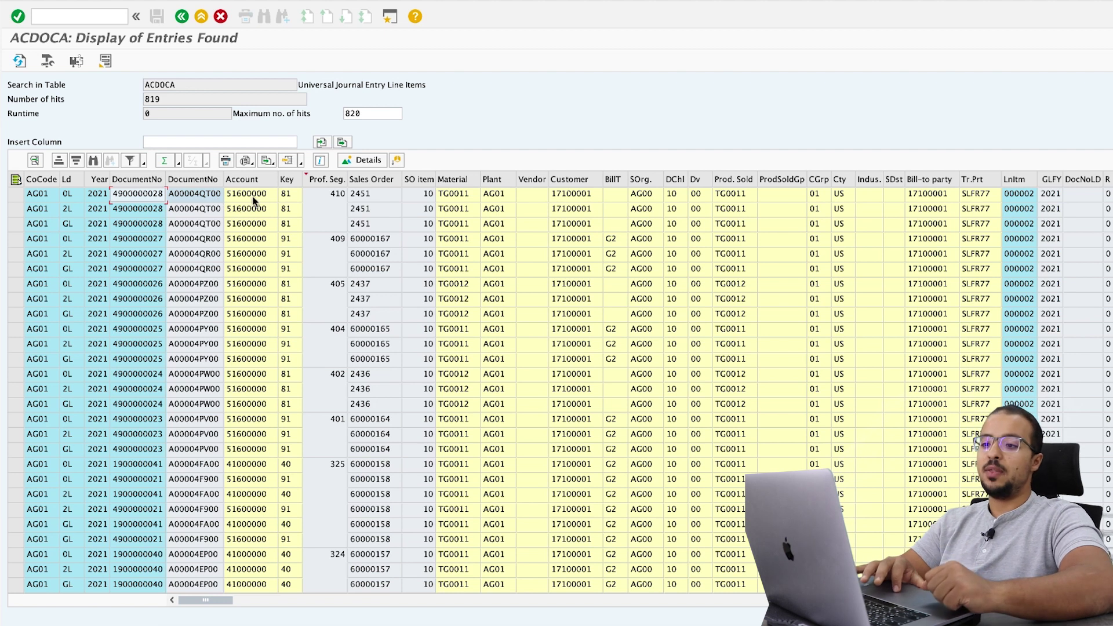
left_click(292, 179)
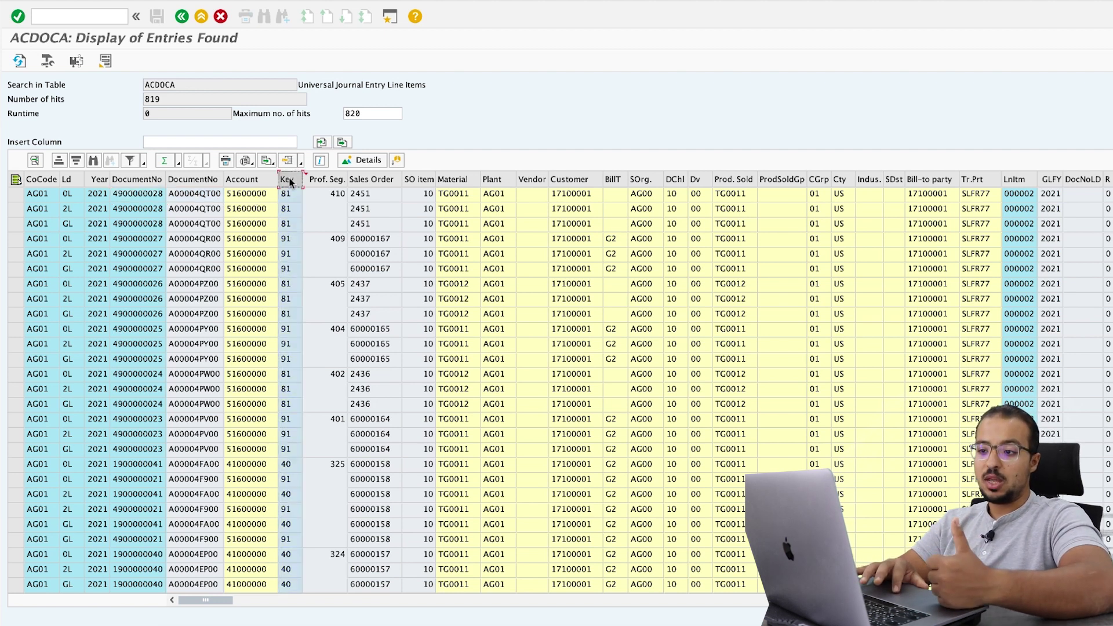
left_click(329, 179)
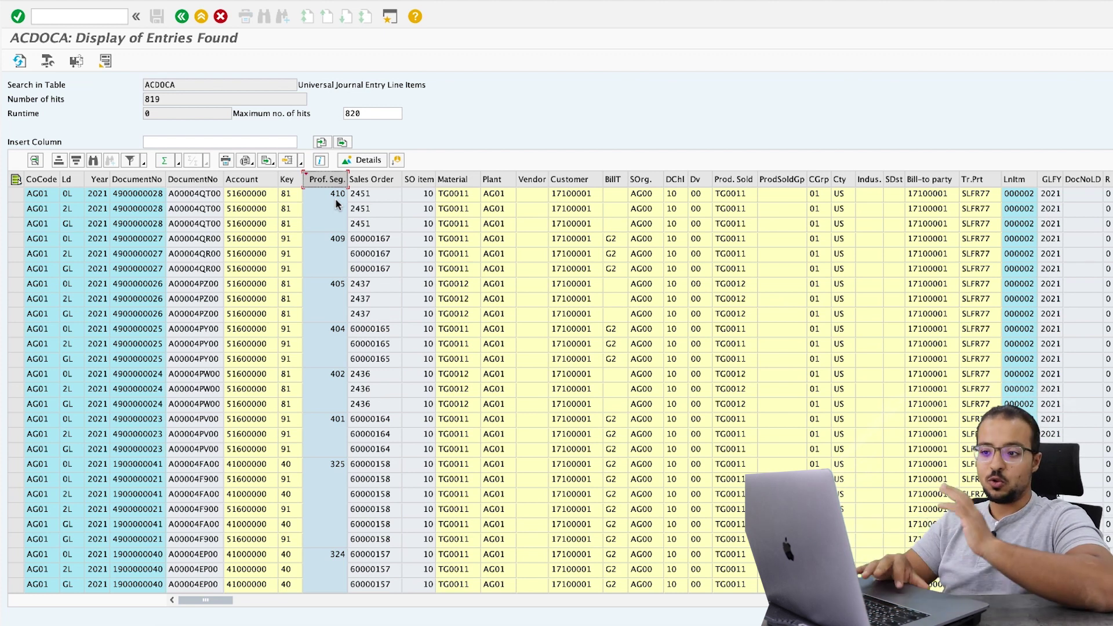
Highlight the Prof. Seg., Sales Order, Material, Plant and Vendor columns in turn
left_click(331, 189)
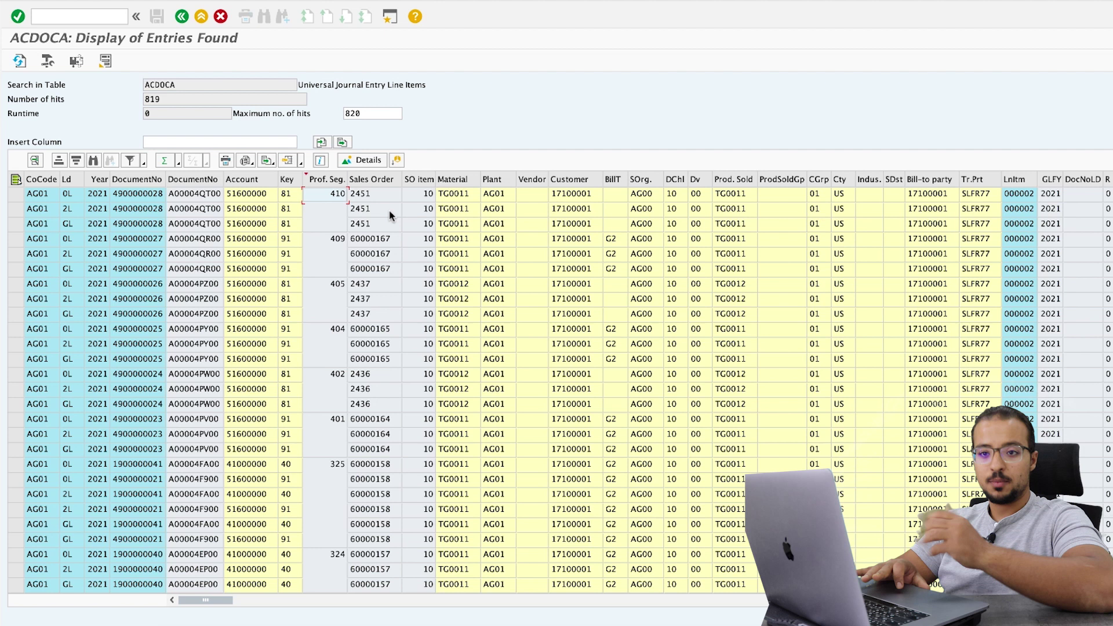
left_click(326, 179)
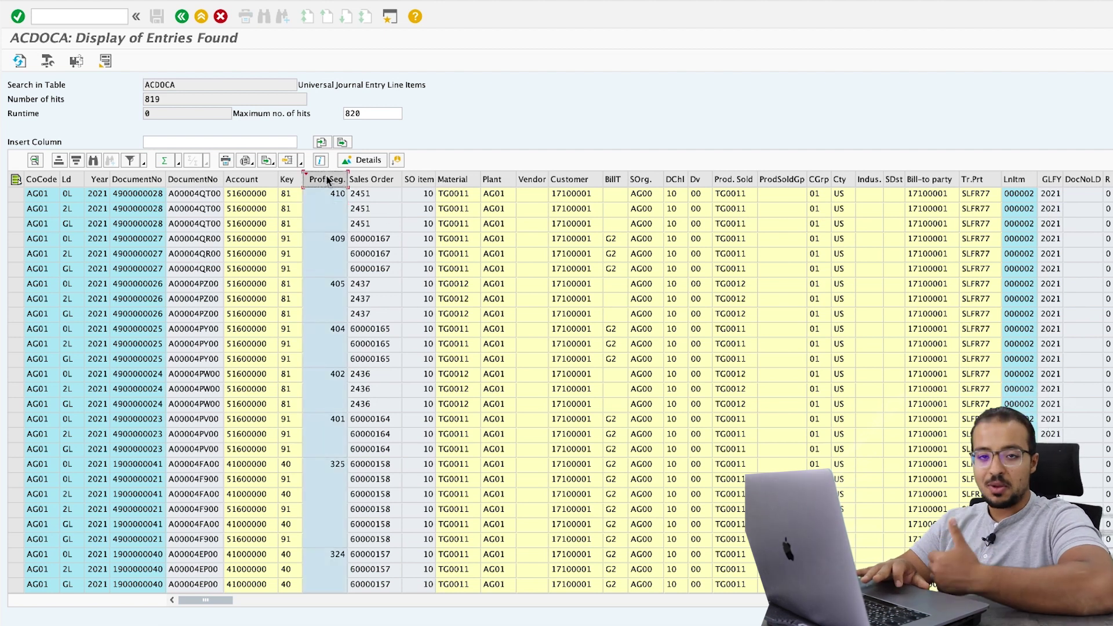
left_click(375, 178)
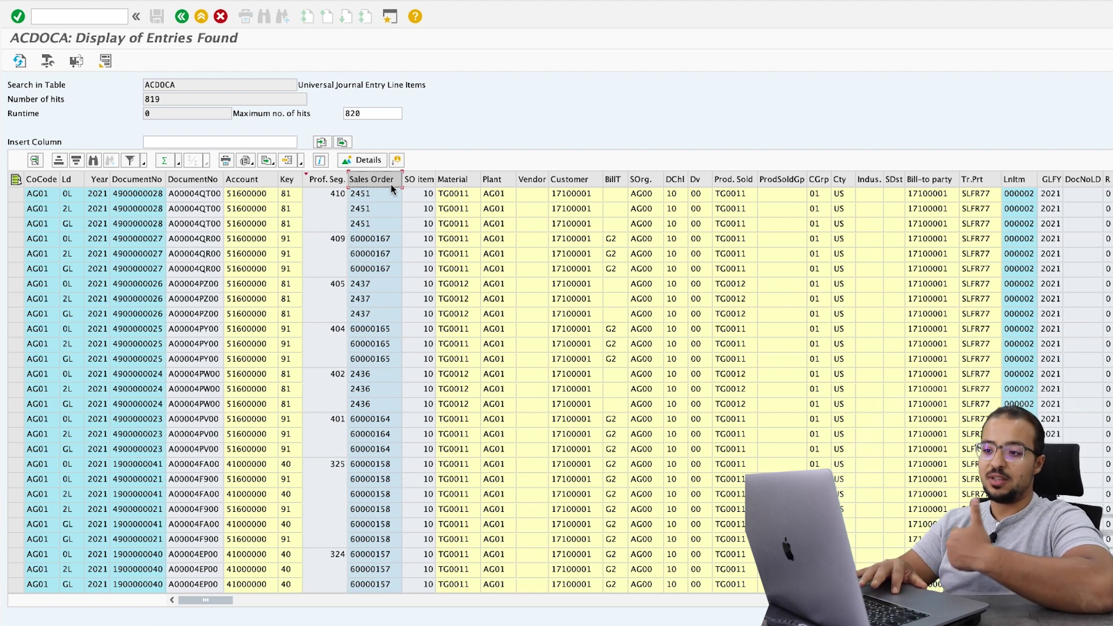
left_click(458, 180)
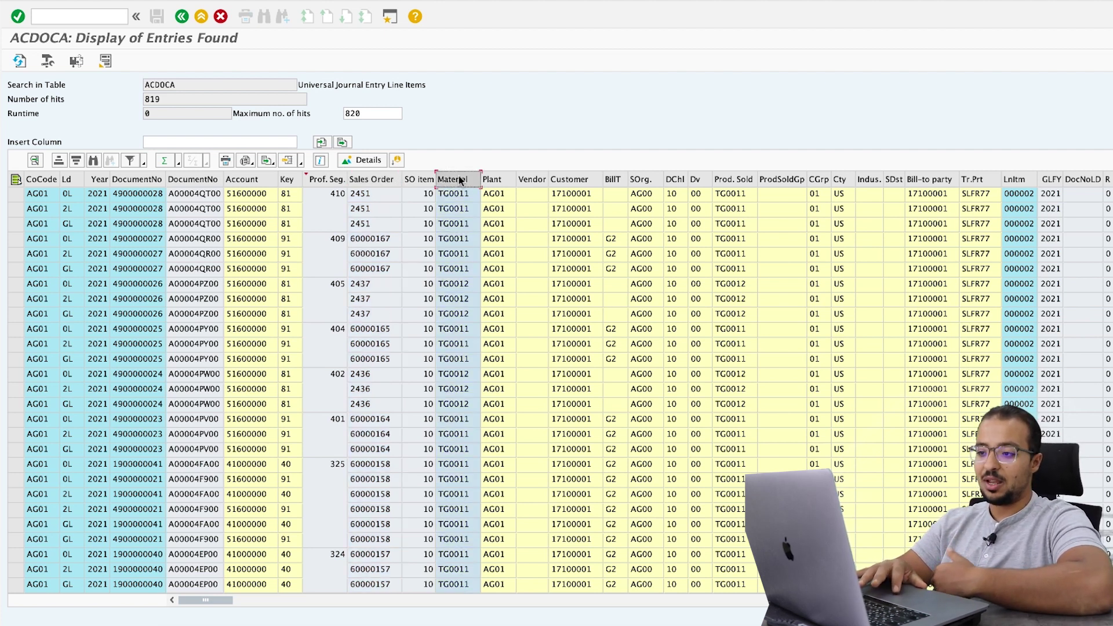
left_click(492, 182)
left_click(536, 182)
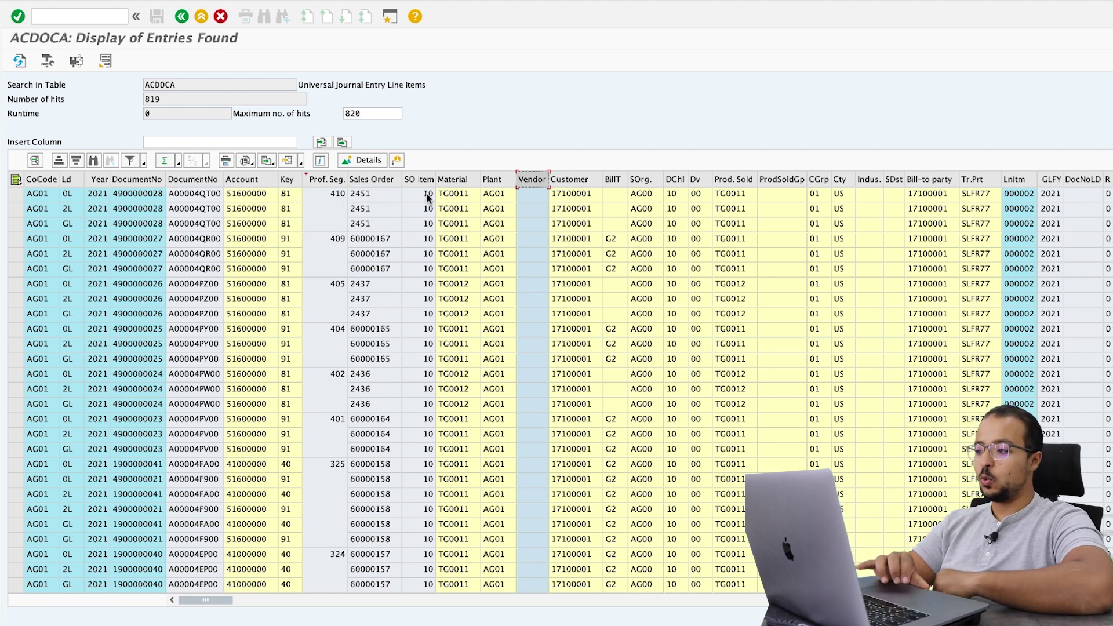
Scroll right and mark the Free Crcy1–8, ObCrcy and IUM columns
scroll(427, 198, "right", 10)
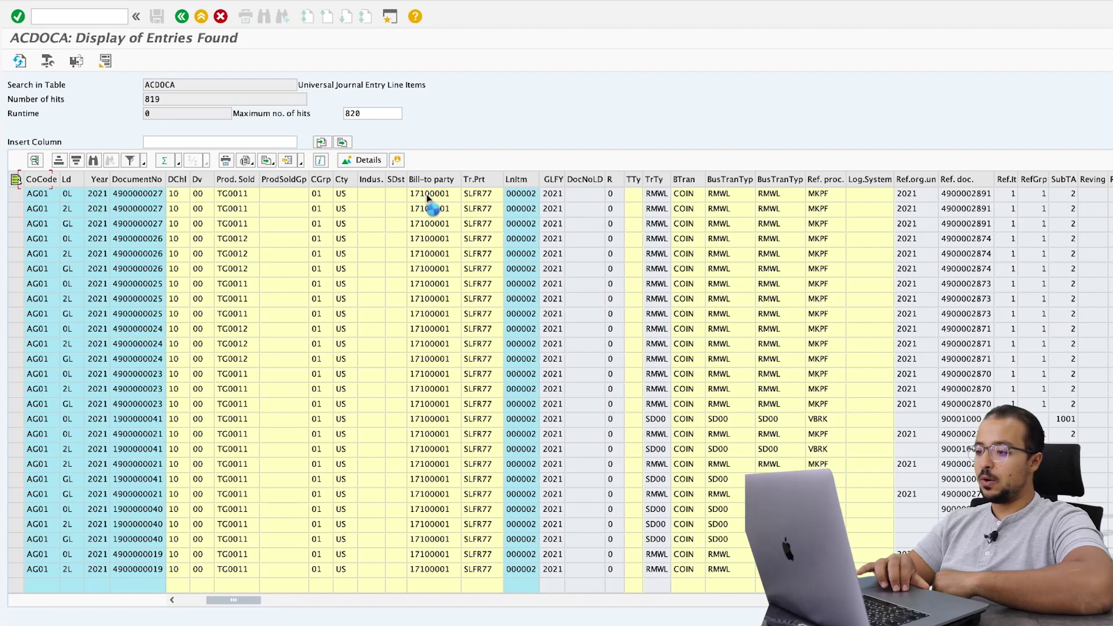
scroll(428, 198, "right", 10)
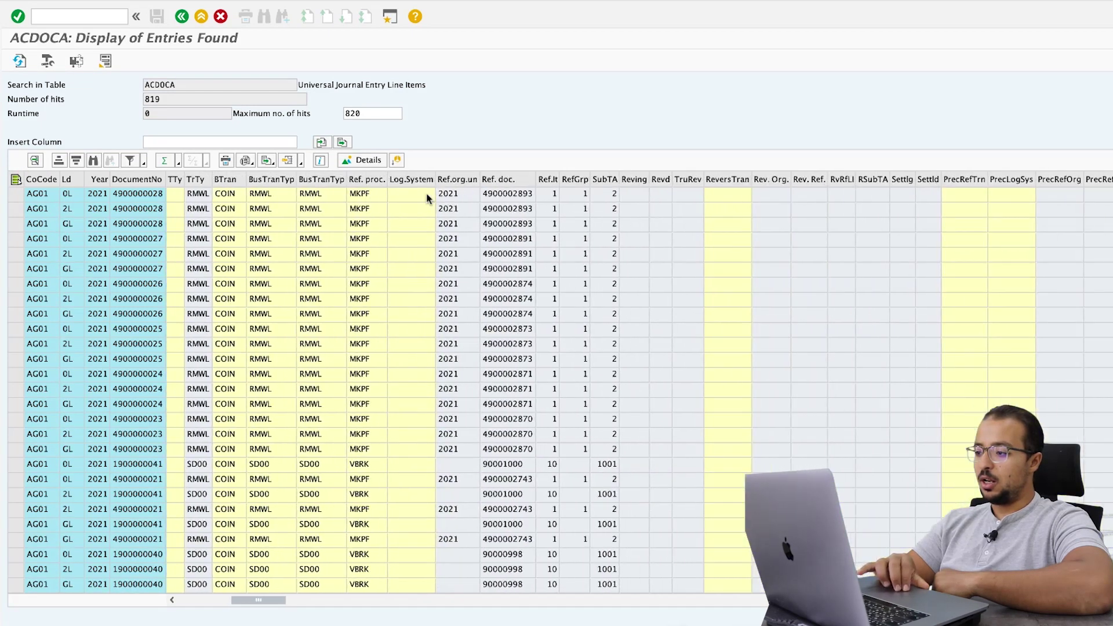
scroll(427, 198, "right", 10)
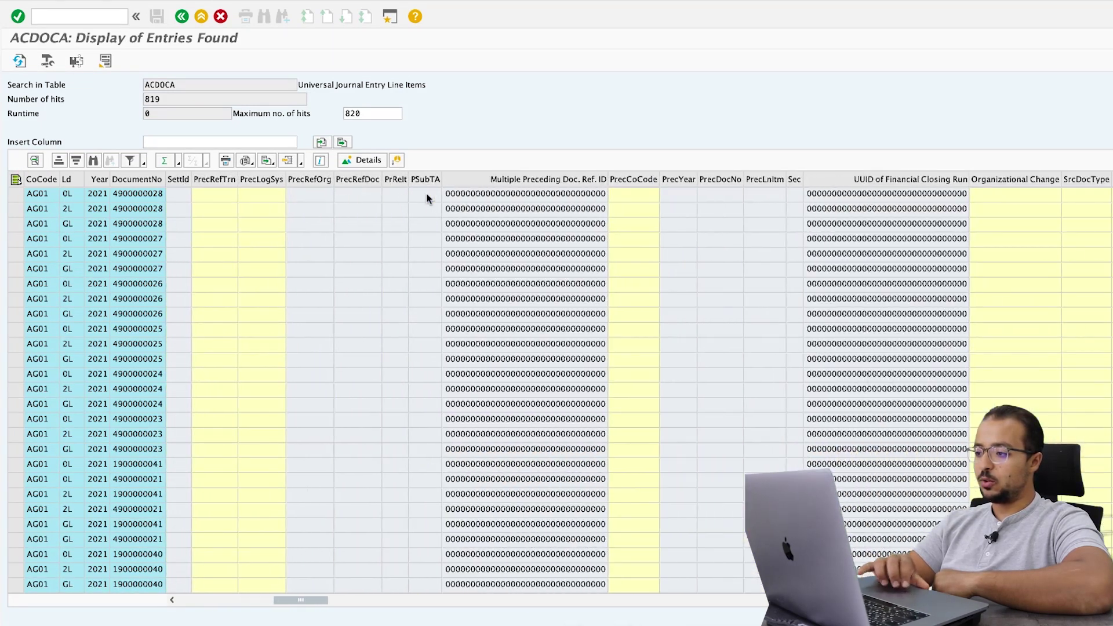
scroll(427, 198, "right", 10)
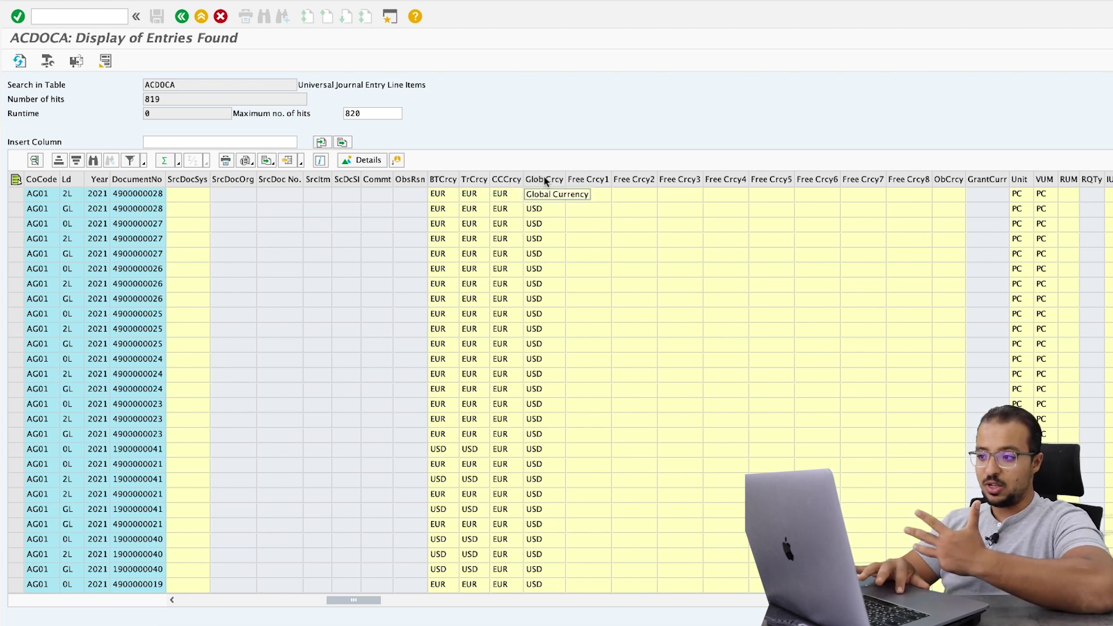
left_click_drag(588, 179, 897, 189)
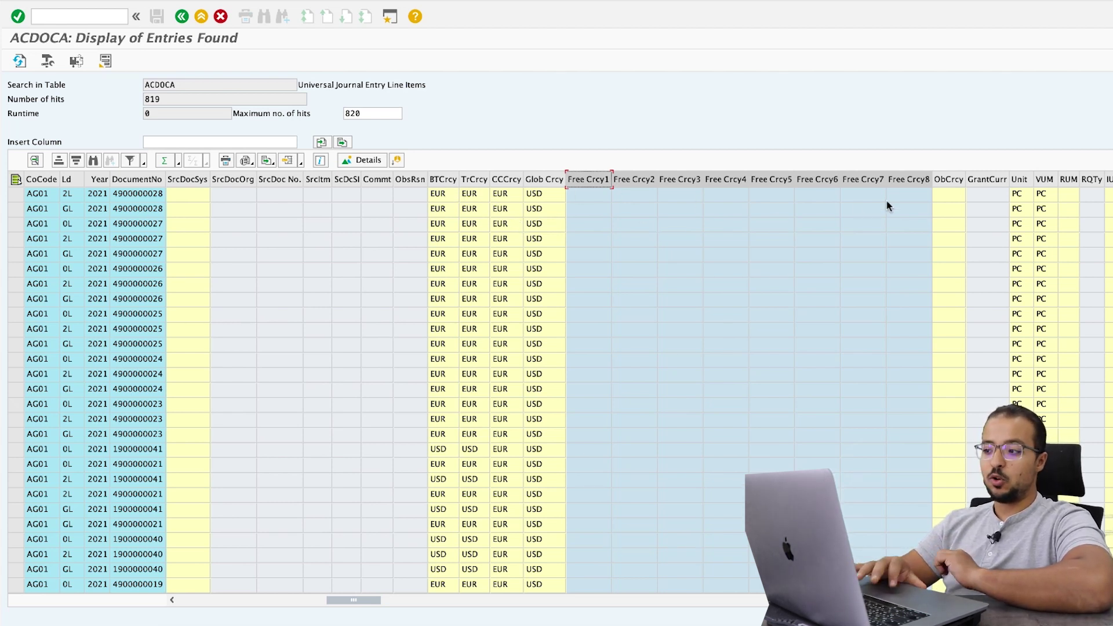
left_click(945, 193)
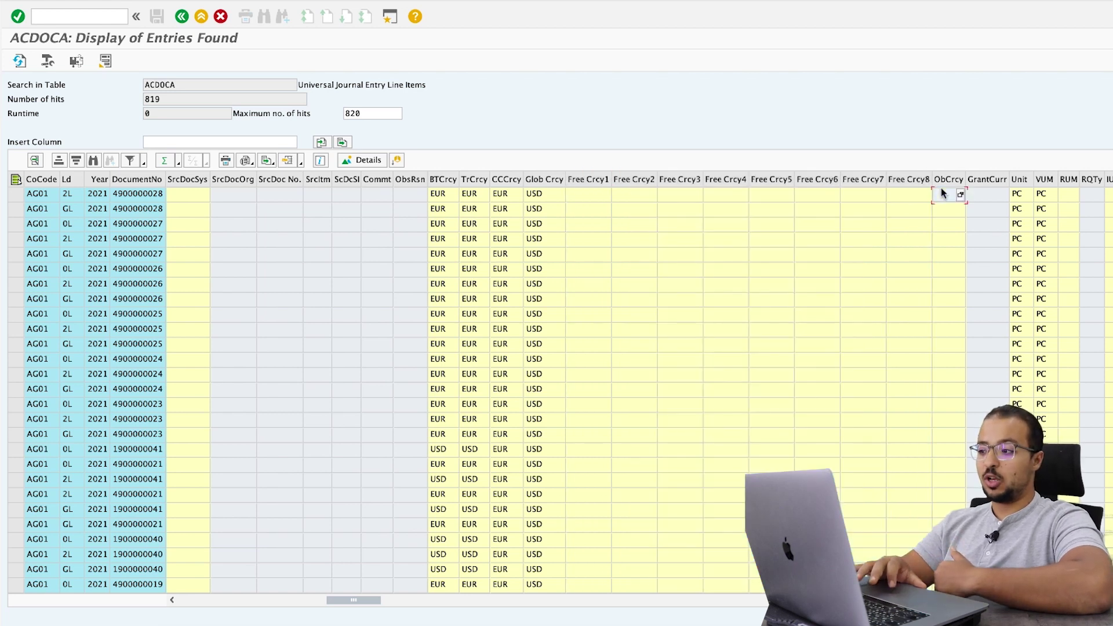
left_click(947, 174)
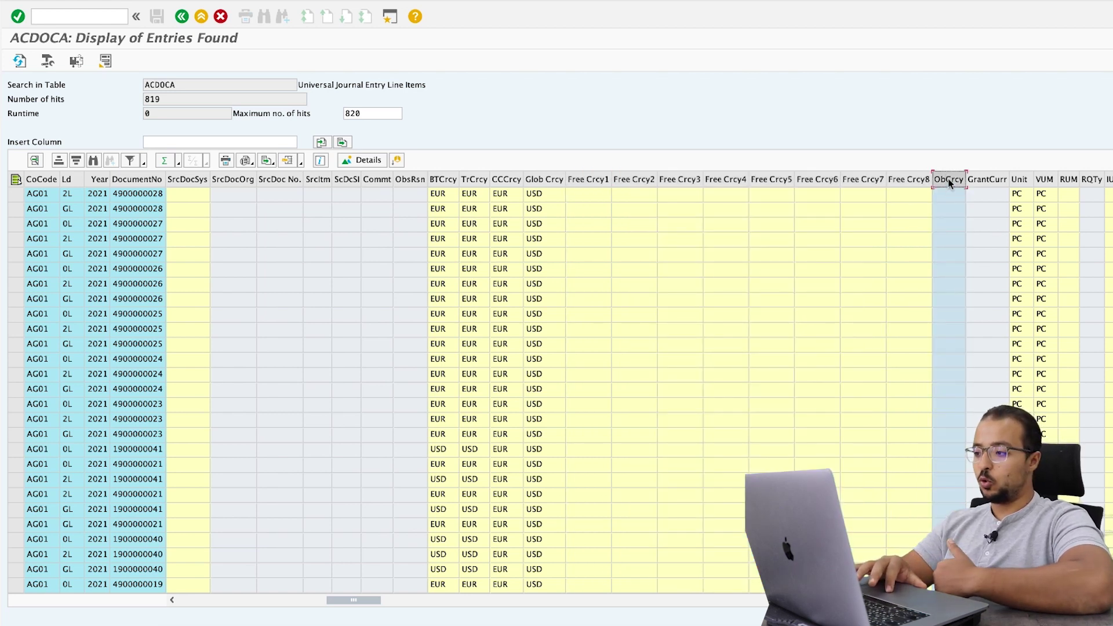
scroll(963, 197, "right", 4)
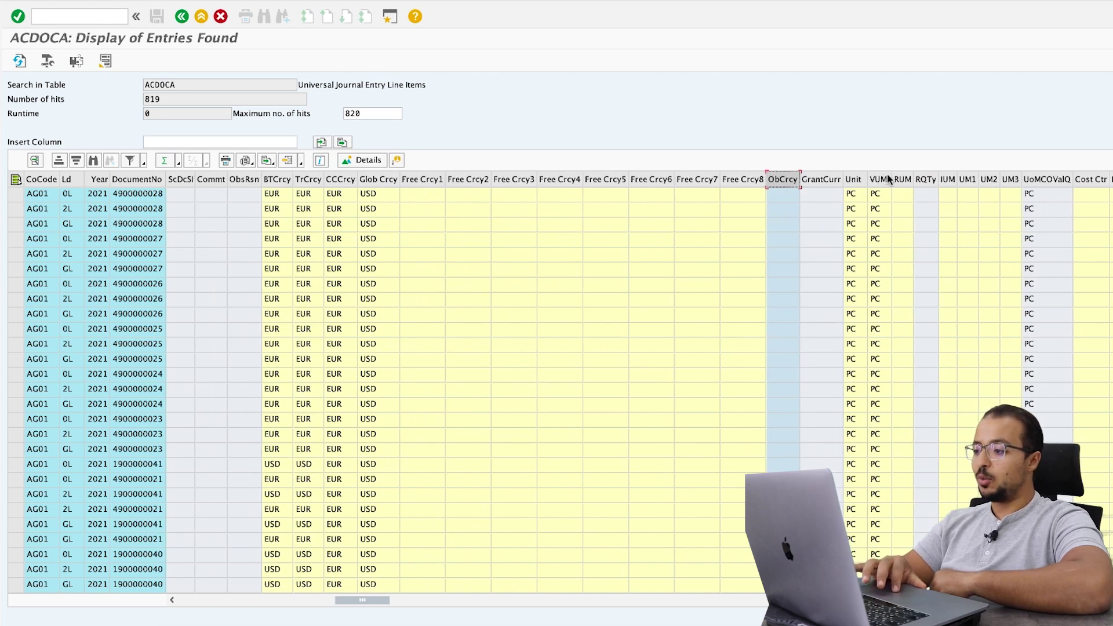
left_click(948, 180)
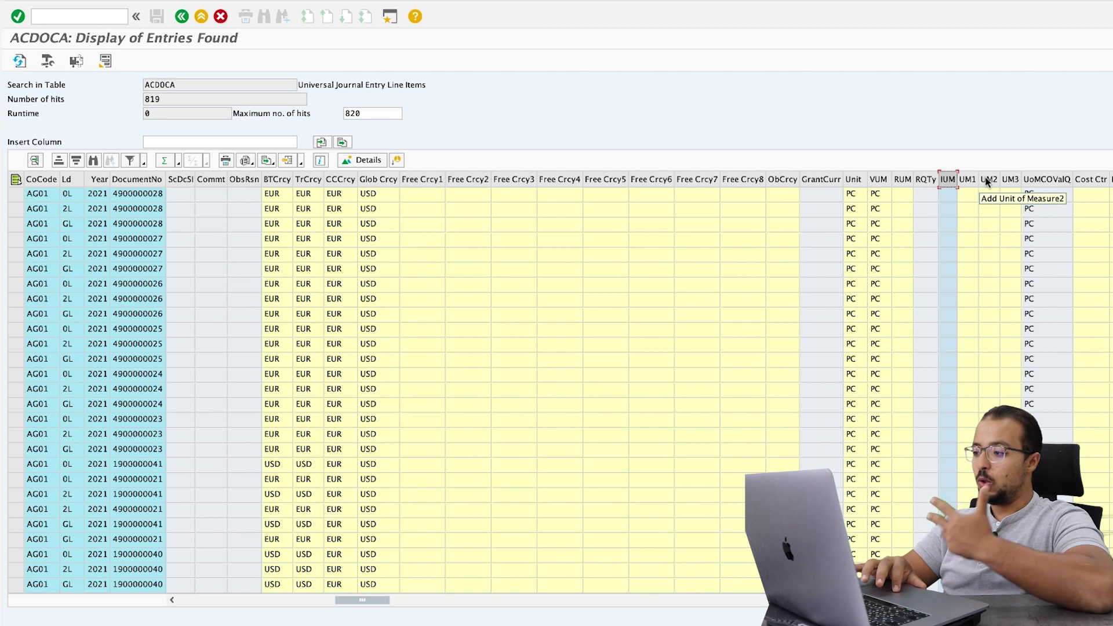
Scroll through the amount columns from Amt in BTC to AmntCrcy1–8
scroll(1003, 182, "right", 5)
scroll(1004, 182, "down", 2)
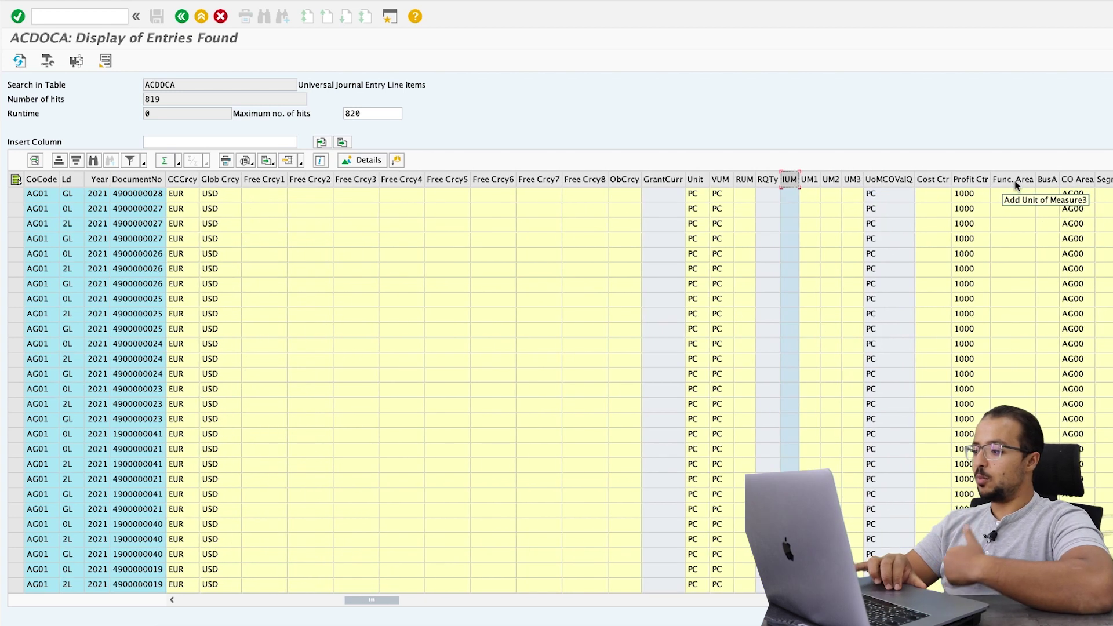
scroll(1014, 184, "right", 5)
scroll(1015, 184, "up", 1)
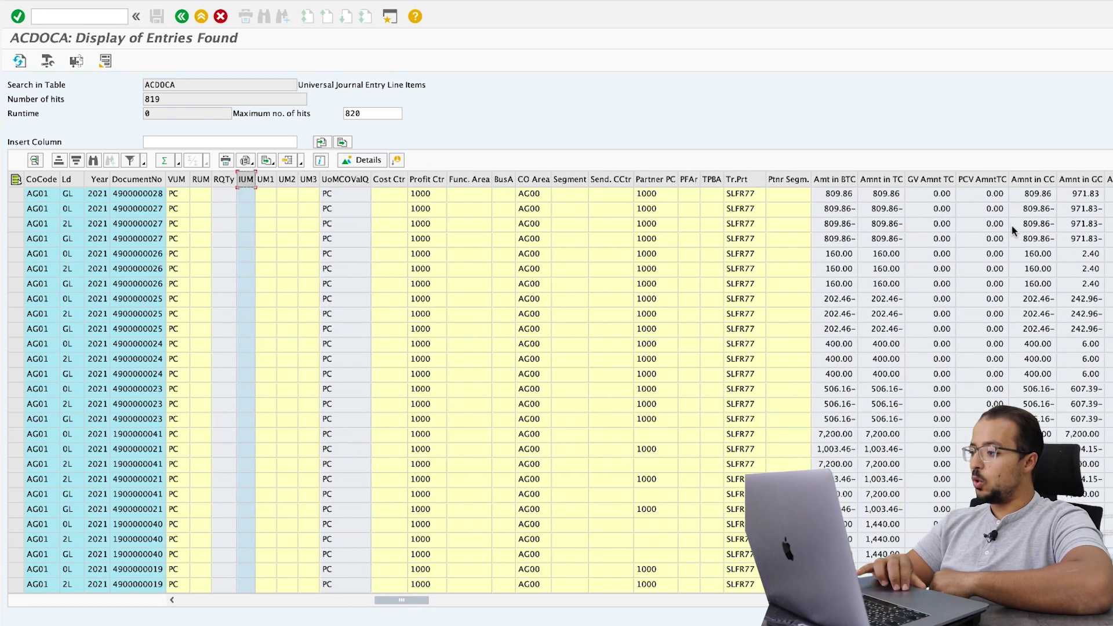
scroll(1013, 229, "right", 10)
scroll(1013, 229, "down", 2)
scroll(937, 221, "left", 15)
scroll(937, 221, "down", 6)
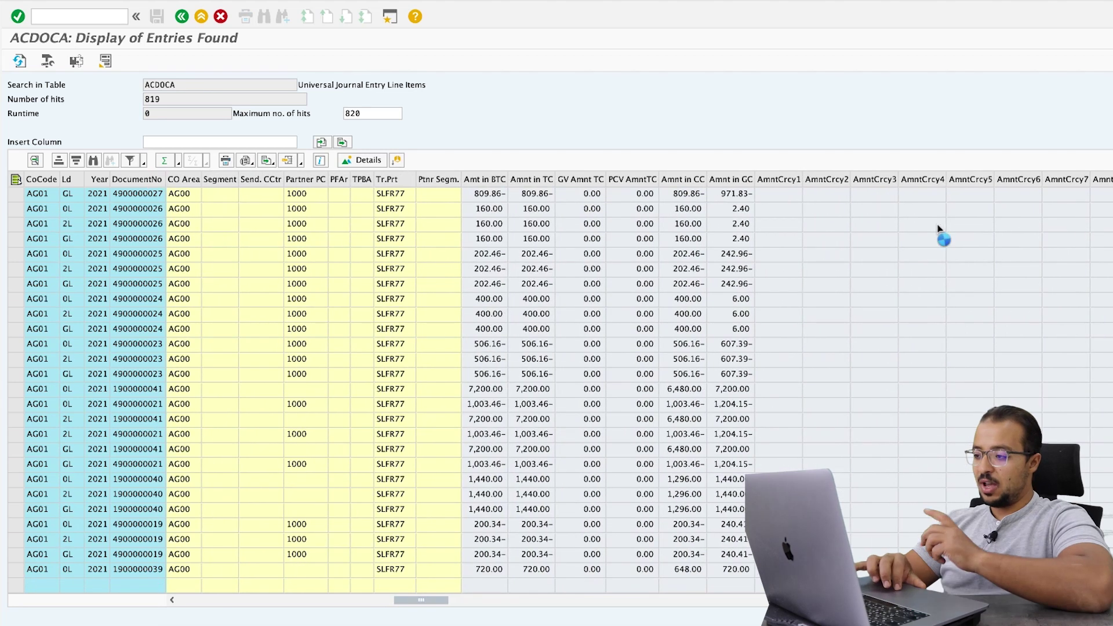
scroll(706, 229, "left", 7)
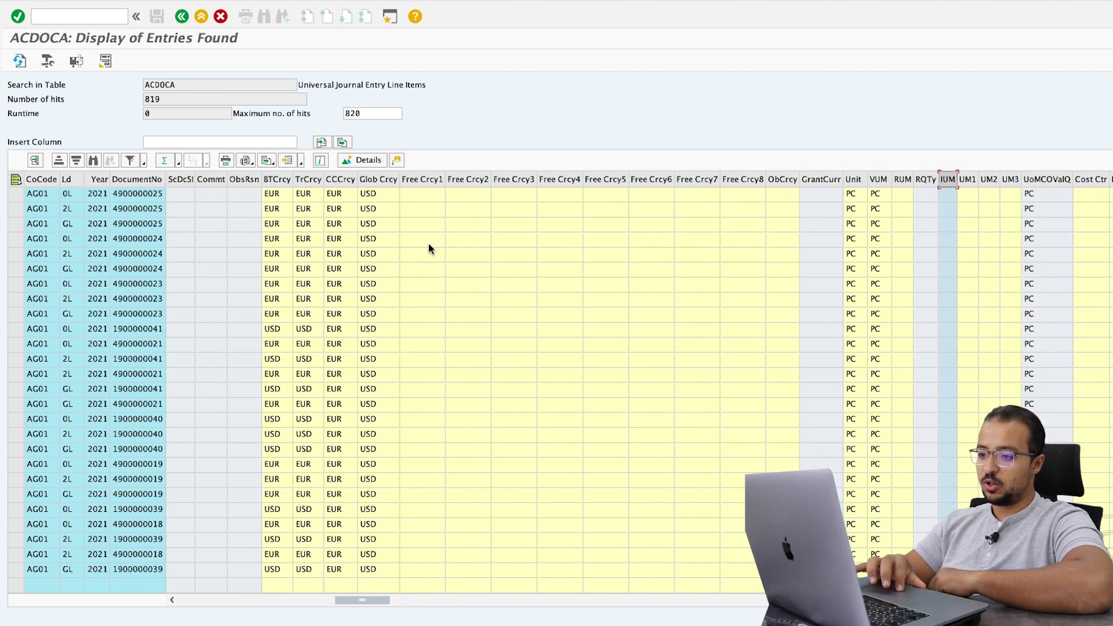
scroll(697, 217, "right", 14)
scroll(697, 217, "down", 1)
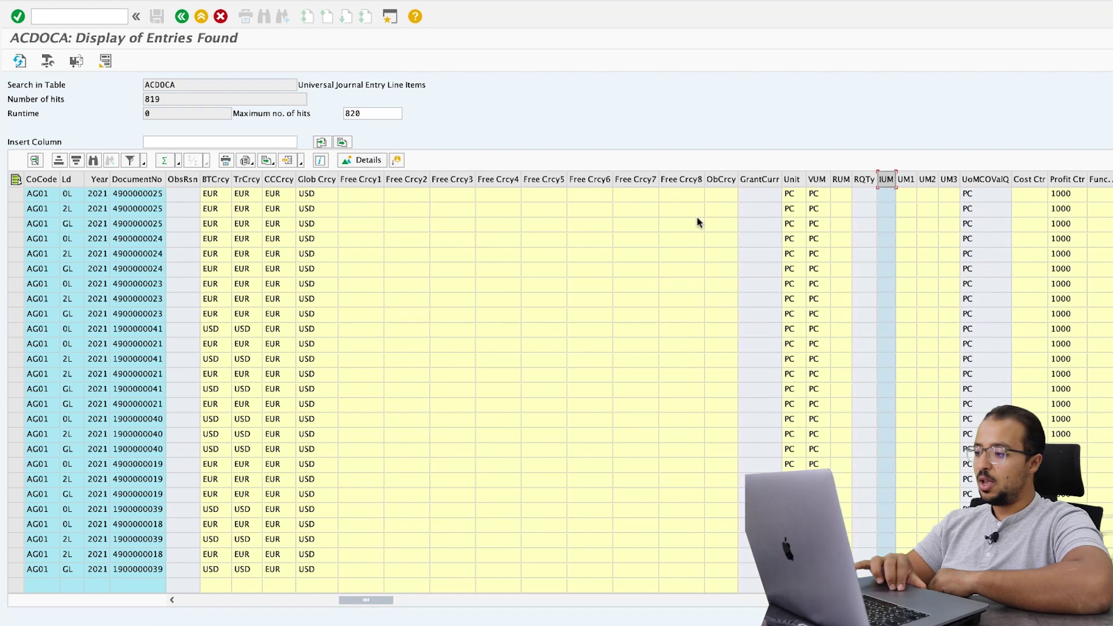
scroll(697, 220, "right", 18)
scroll(697, 220, "up", 2)
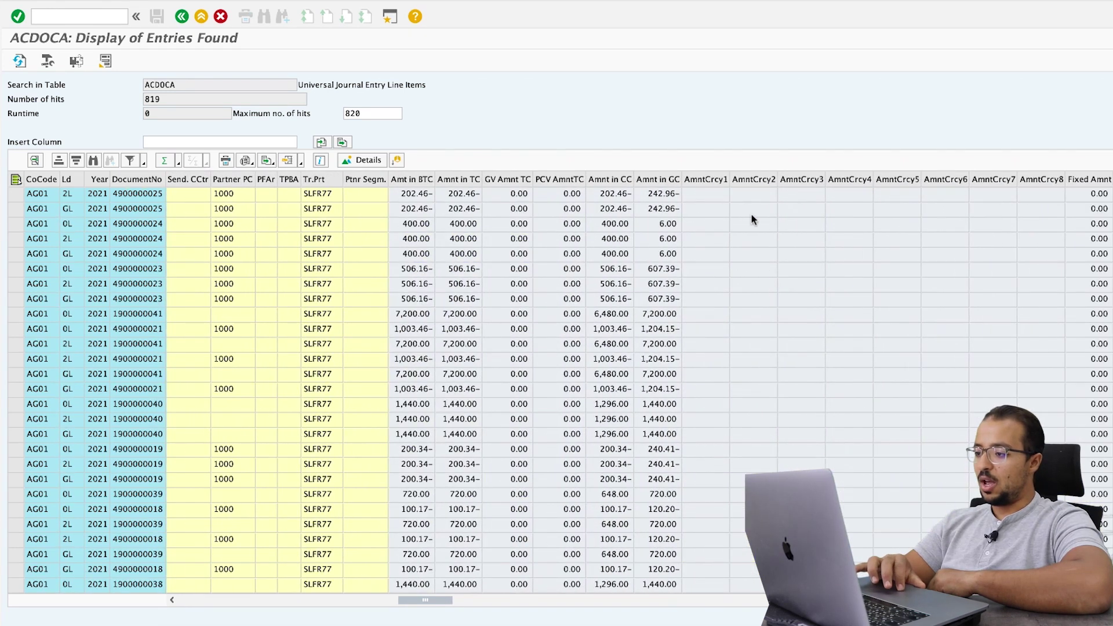
Mark the GV Amnt TC through AmntCrcy8 columns, then scroll on to Fixed Amnt and AltVal
left_click(492, 235)
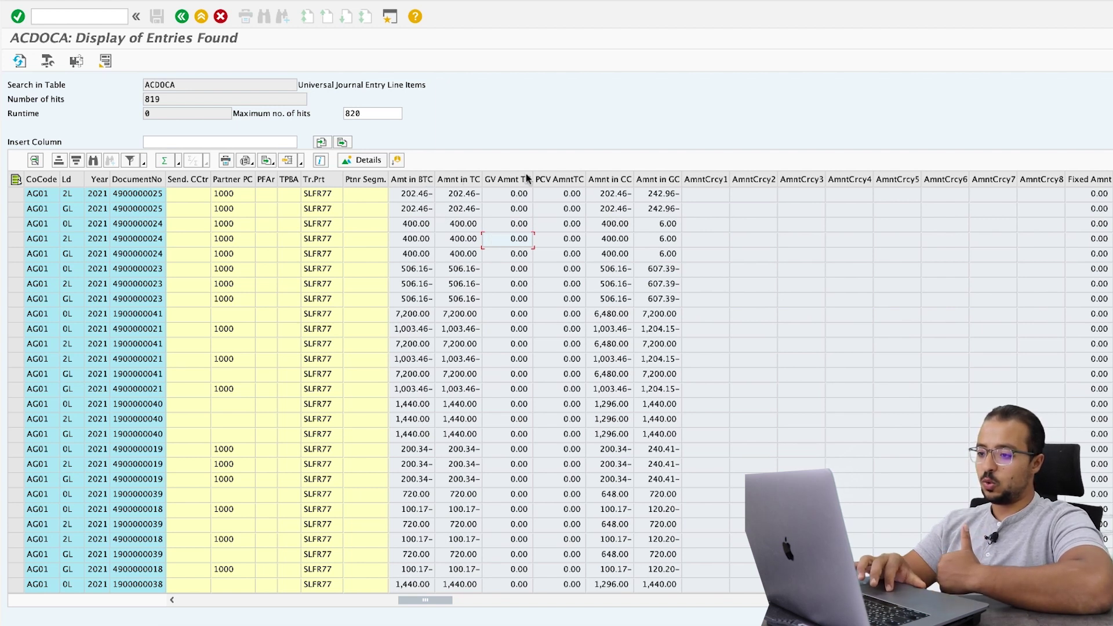
left_click_drag(658, 179, 422, 181)
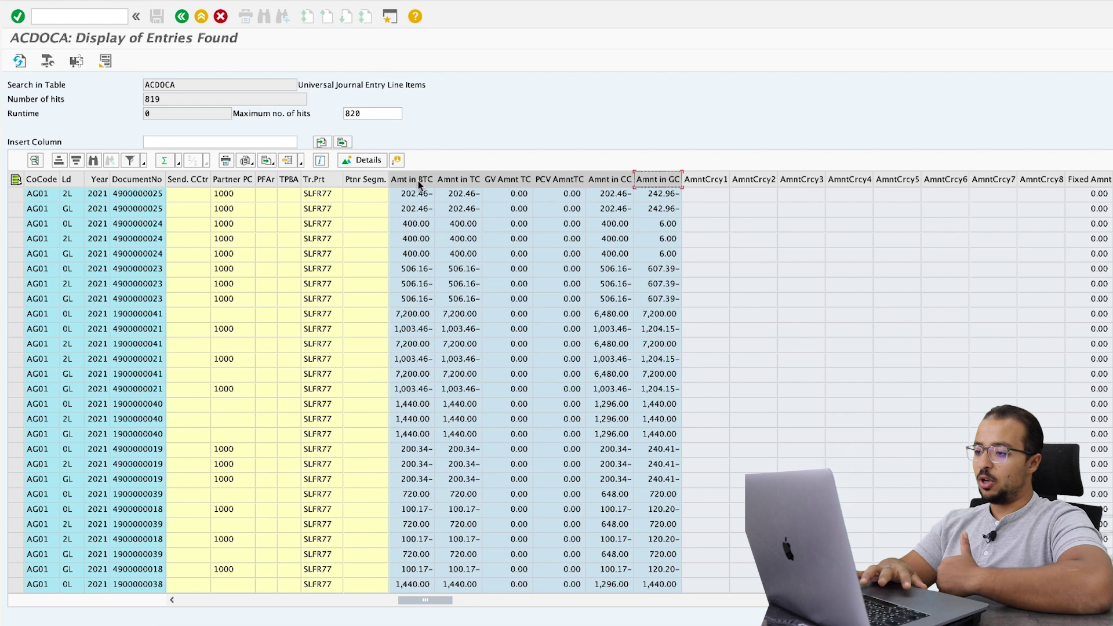
left_click(721, 184)
left_click_drag(722, 184, 1024, 189)
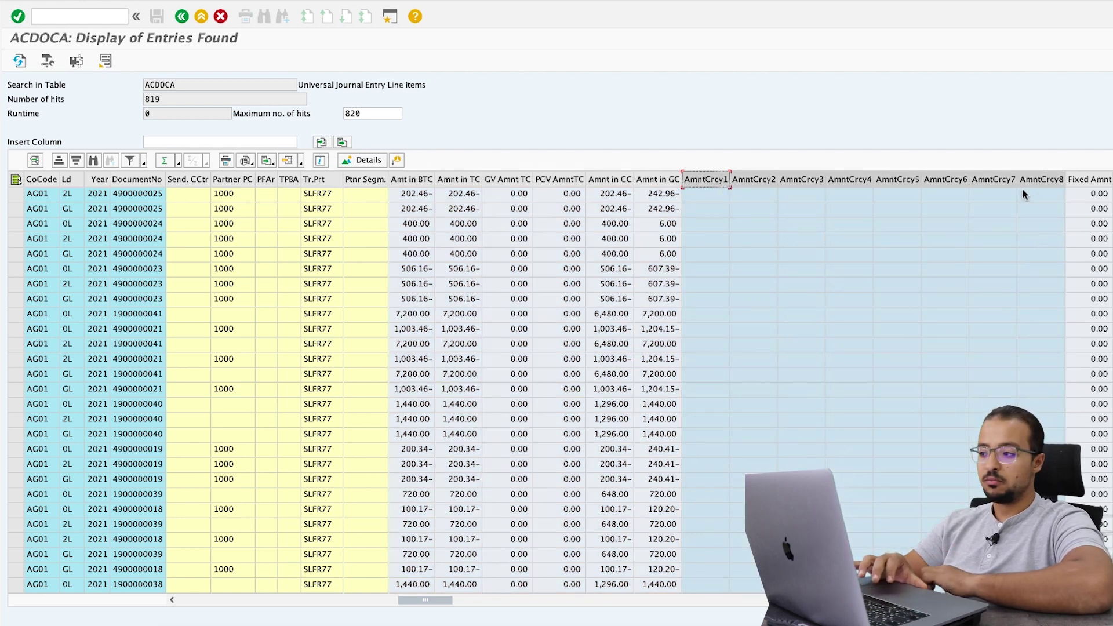
scroll(990, 256, "right", 5)
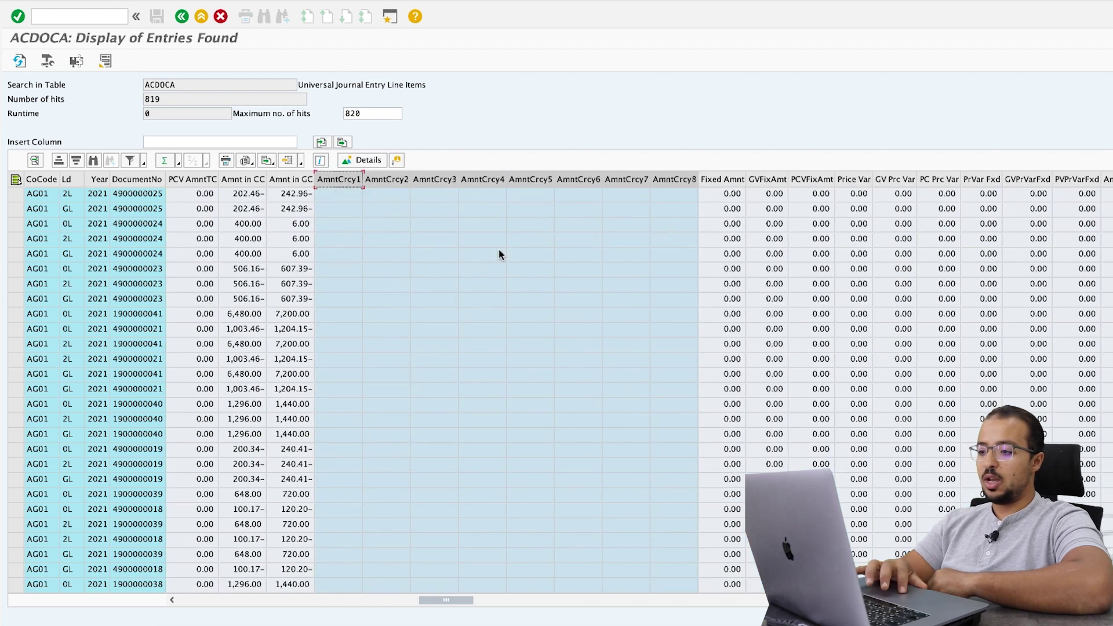
scroll(781, 282, "right", 5)
scroll(780, 282, "down", 1)
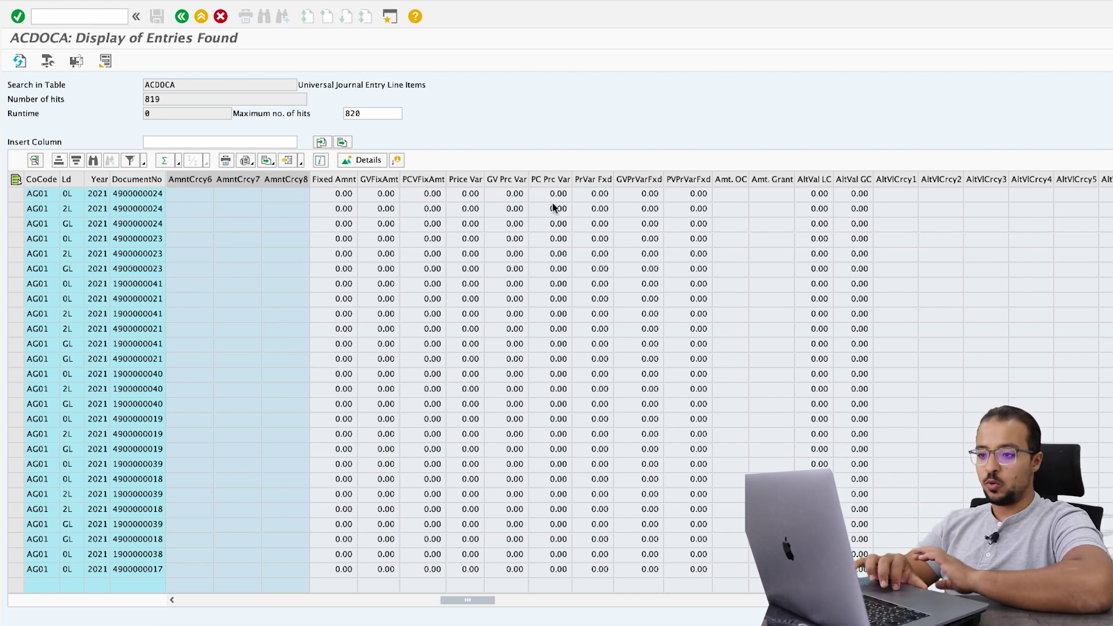
Scroll back and forth through the Quantity, ExtVal and AltVl columns
scroll(554, 199, "right", 10)
scroll(561, 203, "up", 3)
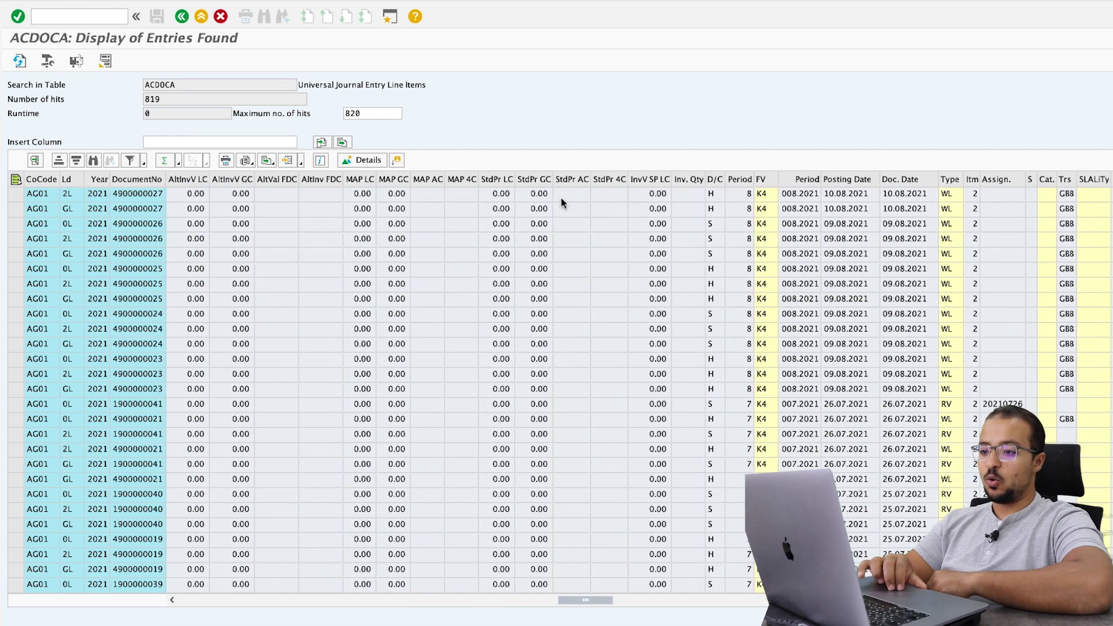
scroll(416, 213, "down", 2)
scroll(416, 213, "left", 10)
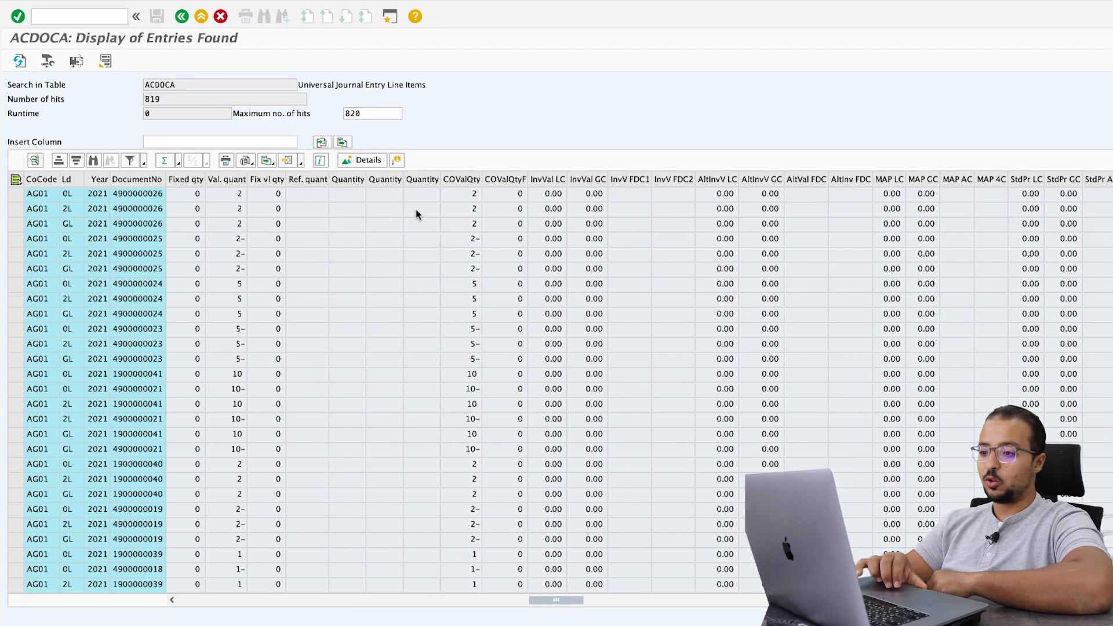
scroll(416, 214, "left", 5)
scroll(416, 215, "left", 5)
scroll(417, 214, "down", 1)
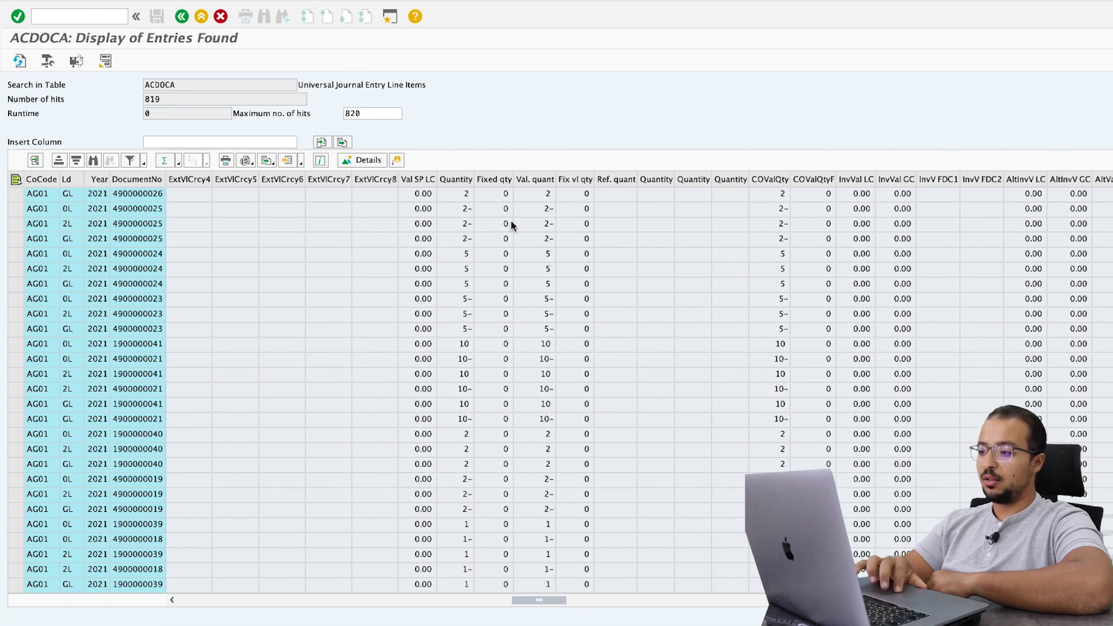
scroll(783, 255, "left", 8)
scroll(782, 256, "up", 1)
scroll(389, 263, "left", 3)
scroll(389, 263, "down", 1)
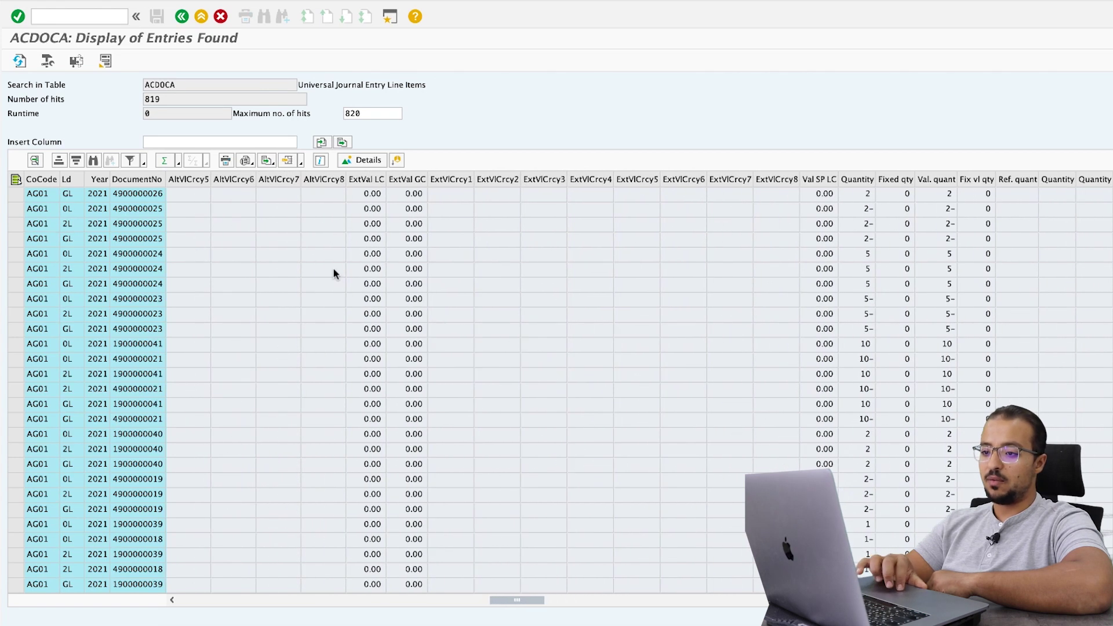
scroll(234, 192, "left", 6)
scroll(235, 192, "up", 1)
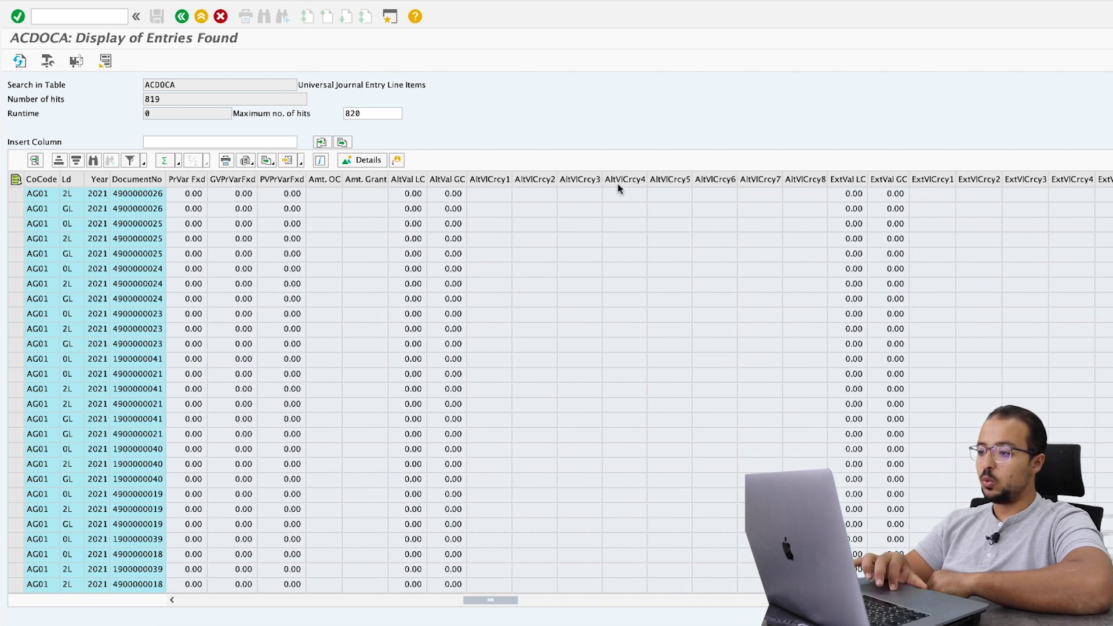
scroll(711, 346, "right", 15)
scroll(711, 347, "up", 1)
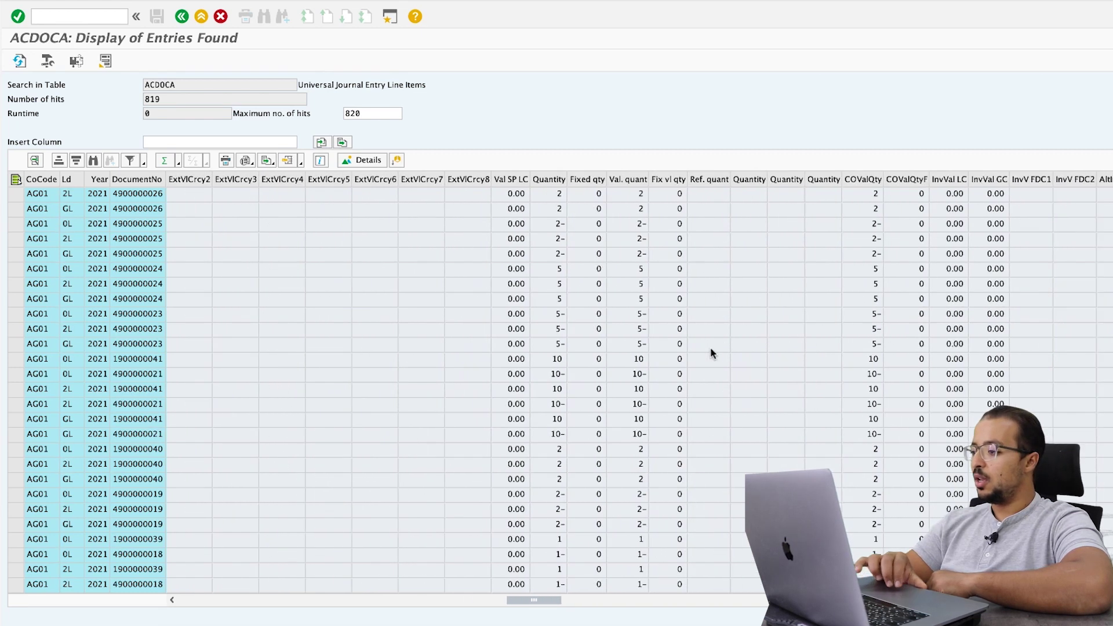
scroll(711, 347, "right", 8)
scroll(711, 346, "down", 1)
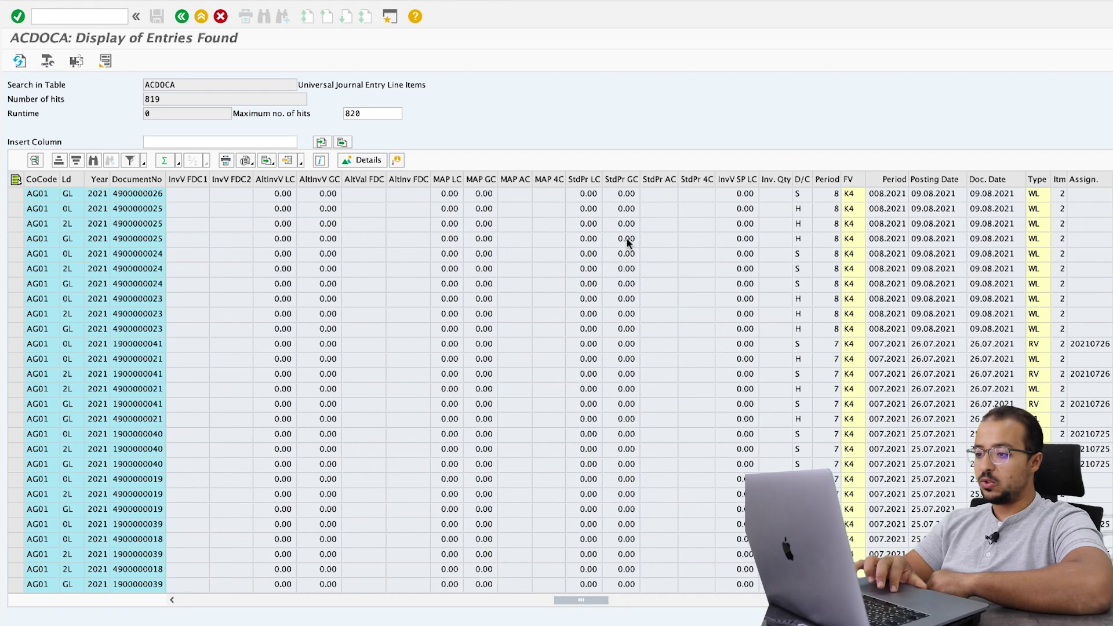
Highlight the MAP AC, MAP 4C and StdPr GC price columns
left_click(516, 179)
left_click(544, 179)
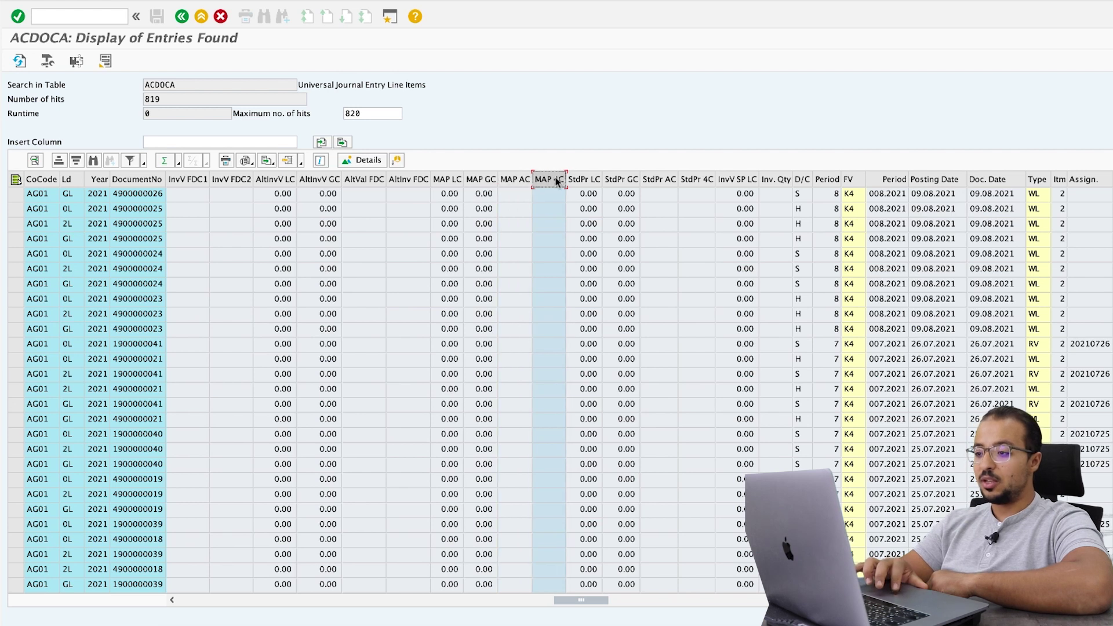
left_click(618, 179)
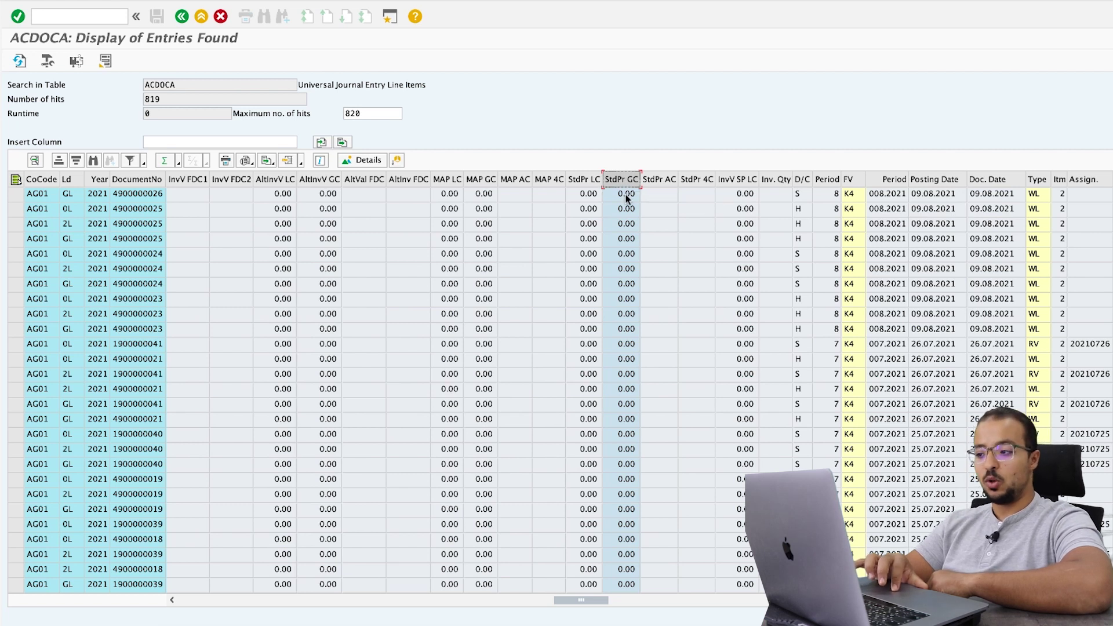
Scroll right and highlight the Object number and Object Class columns
scroll(655, 230, "right", 10)
scroll(655, 229, "up", 2)
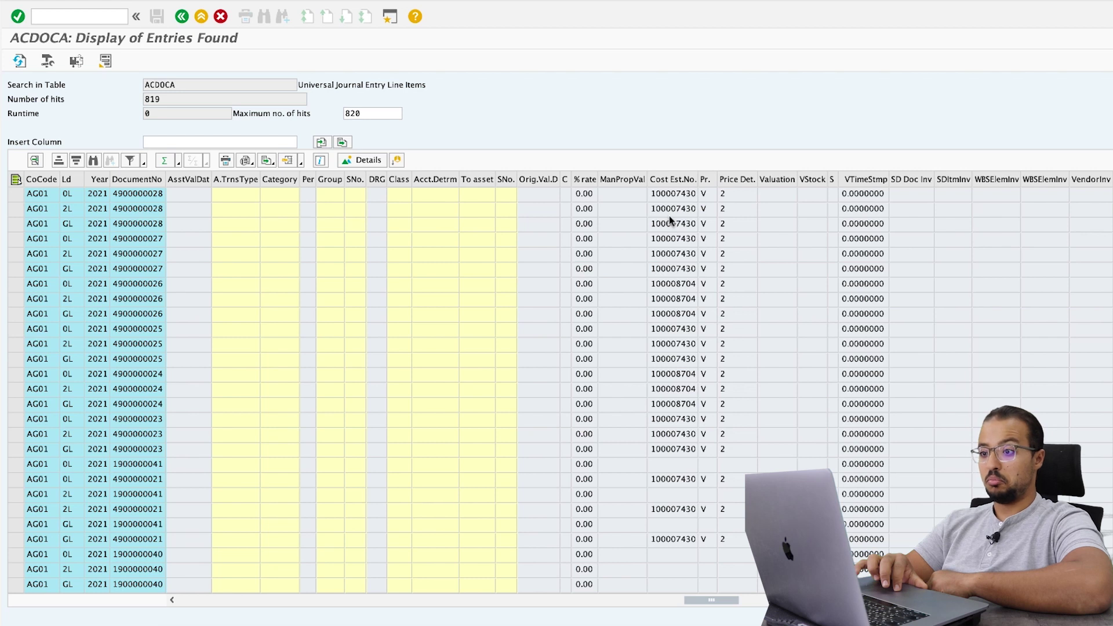
scroll(669, 216, "right", 10)
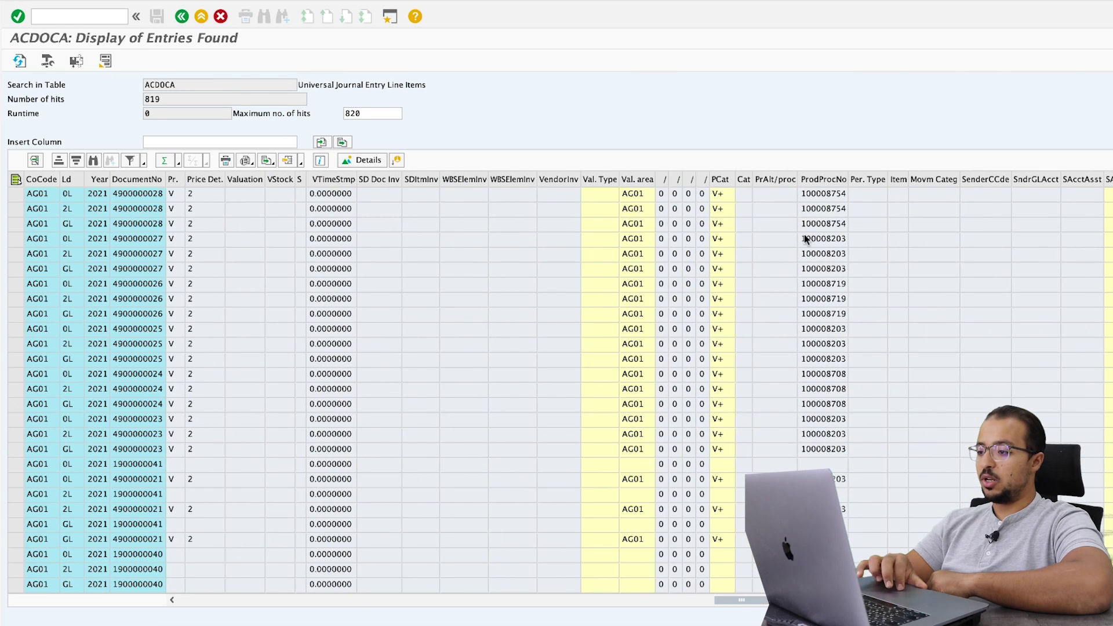
scroll(805, 237, "right", 10)
scroll(805, 237, "down", 1)
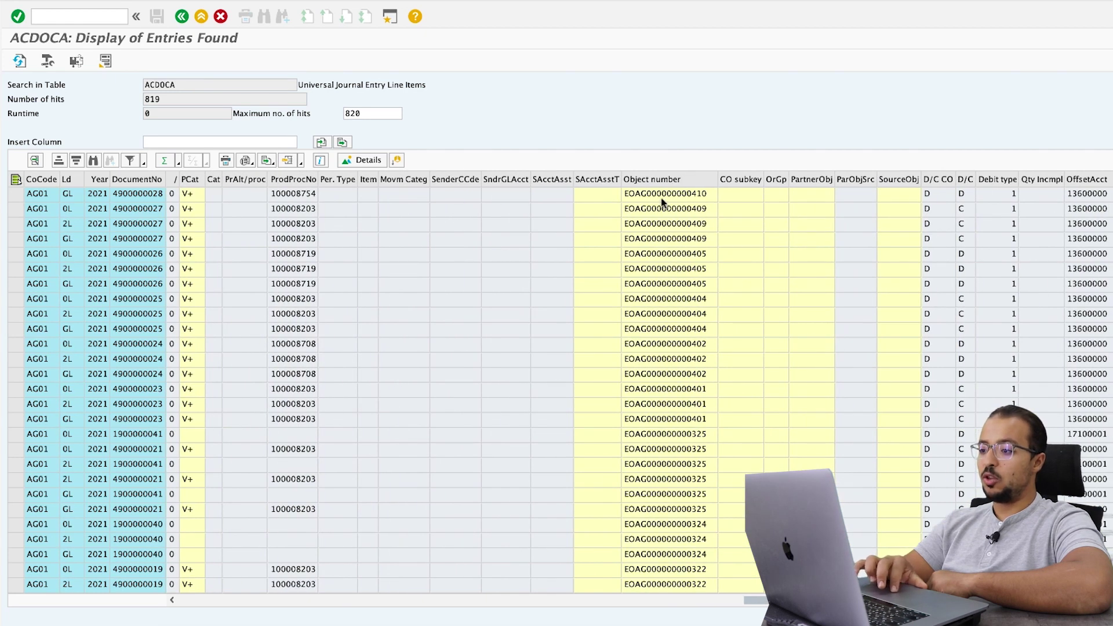
left_click(659, 180)
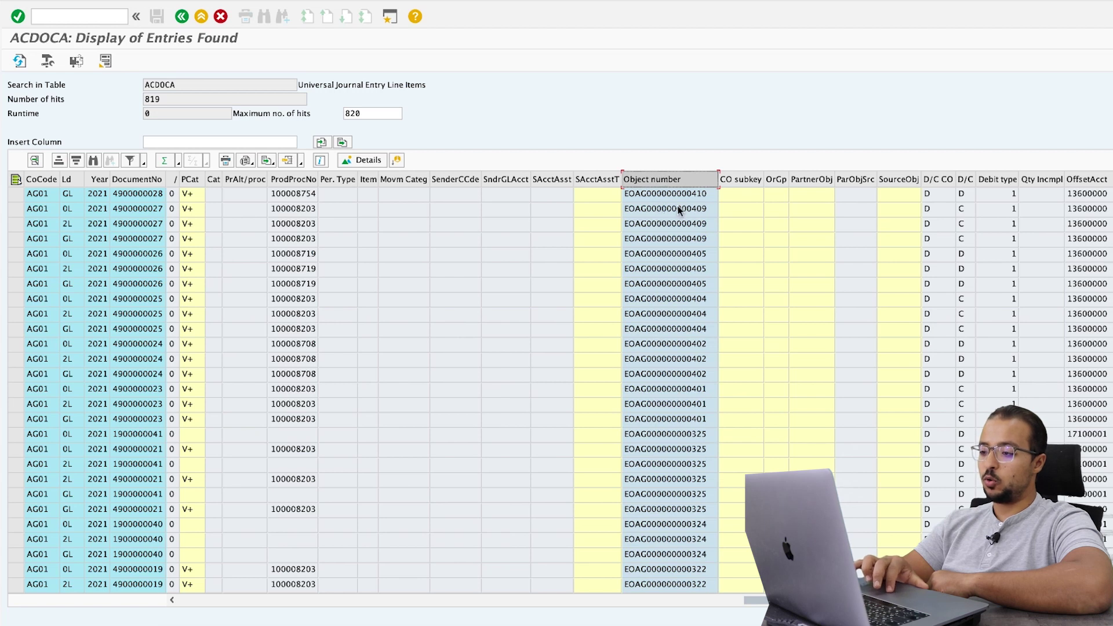
scroll(694, 208, "right", 10)
scroll(694, 207, "down", 1)
left_click(613, 180)
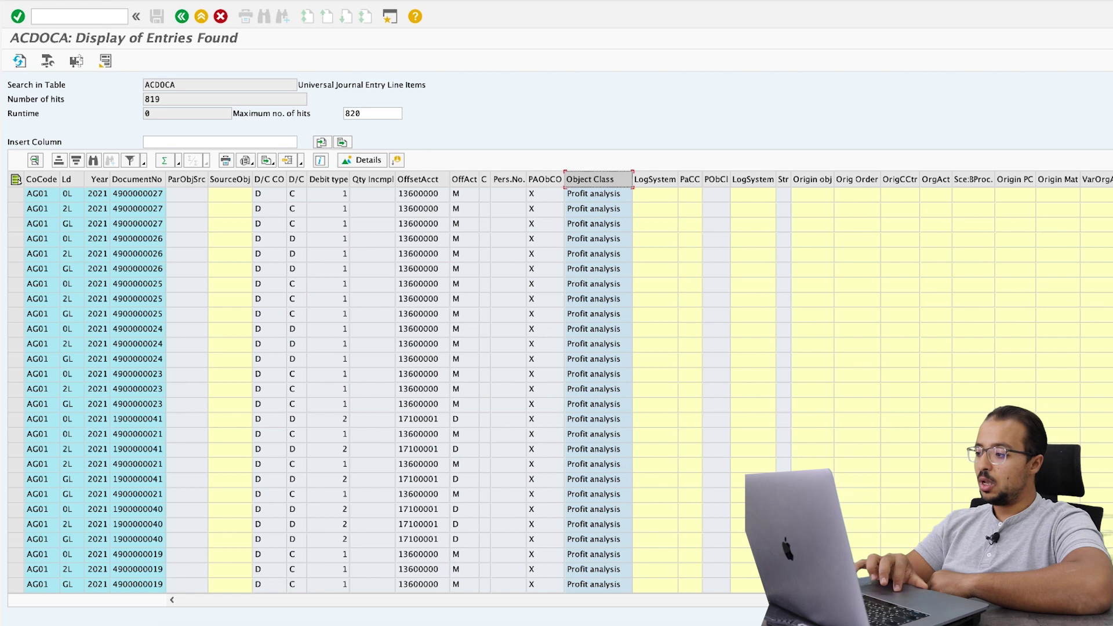
Scroll to later documents, inspecting the Overhead object class and offset account entries
scroll(557, 389, "down", 10)
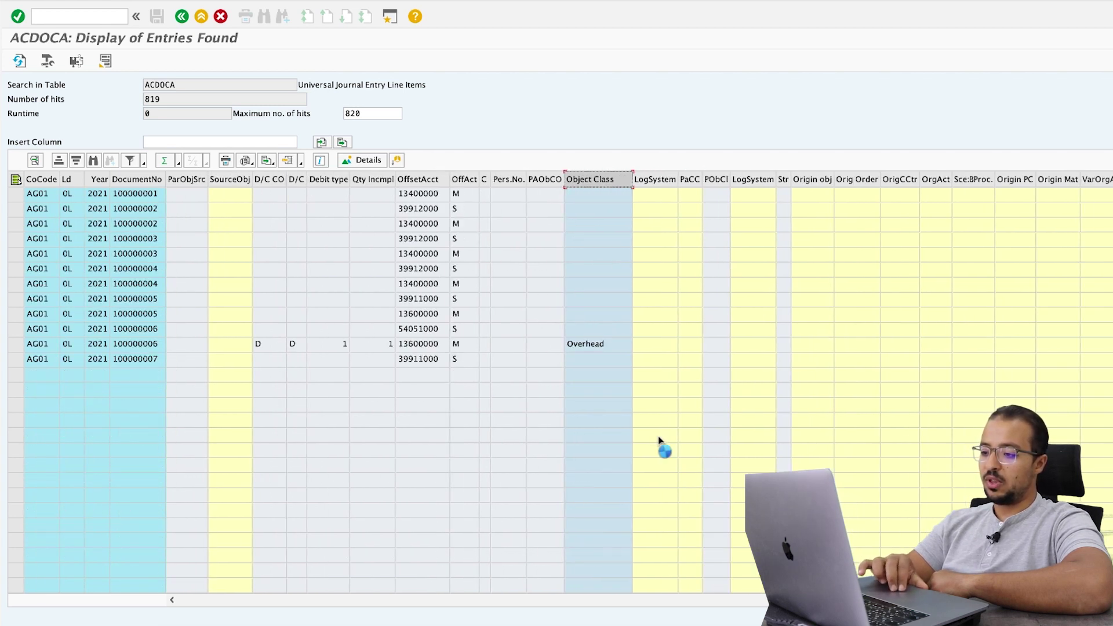
left_click(588, 404)
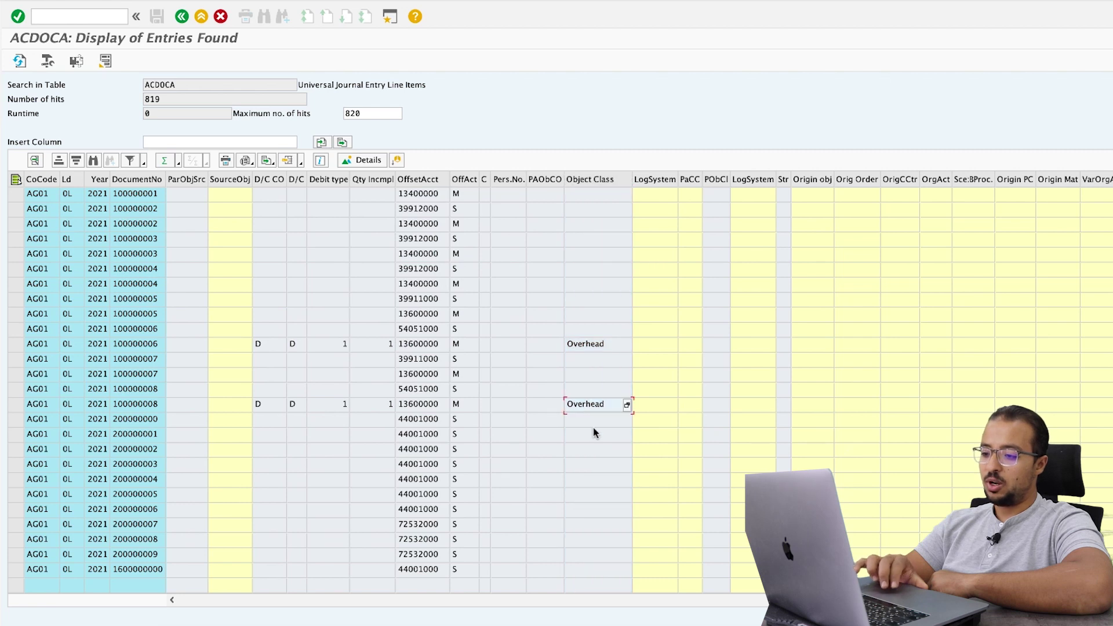
scroll(593, 432, "up", 5)
scroll(593, 431, "right", 3)
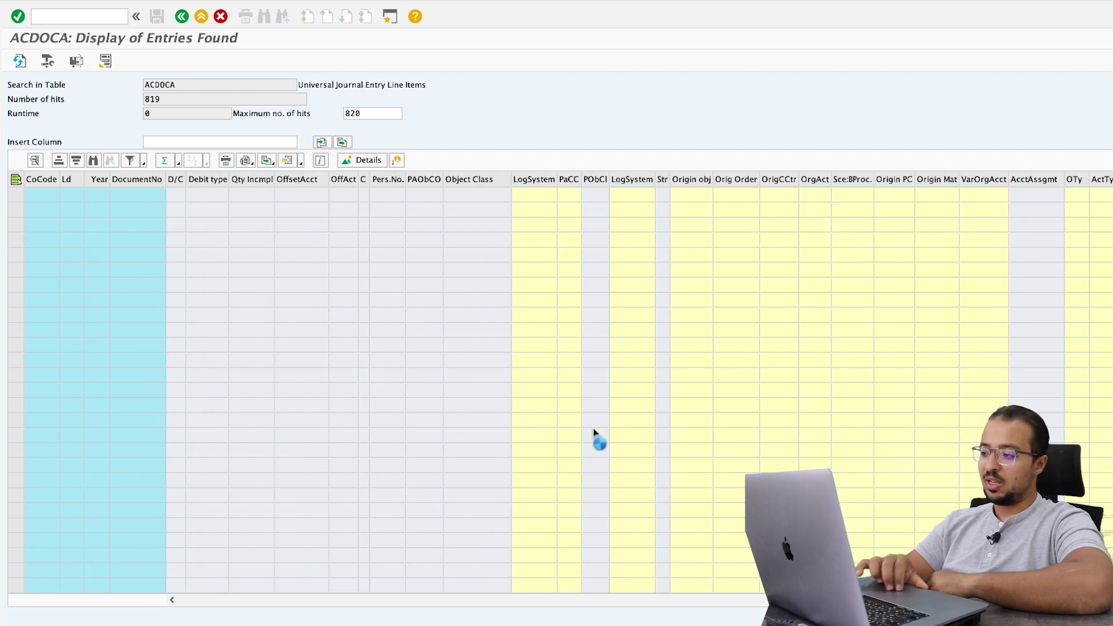
scroll(597, 435, "right", 3)
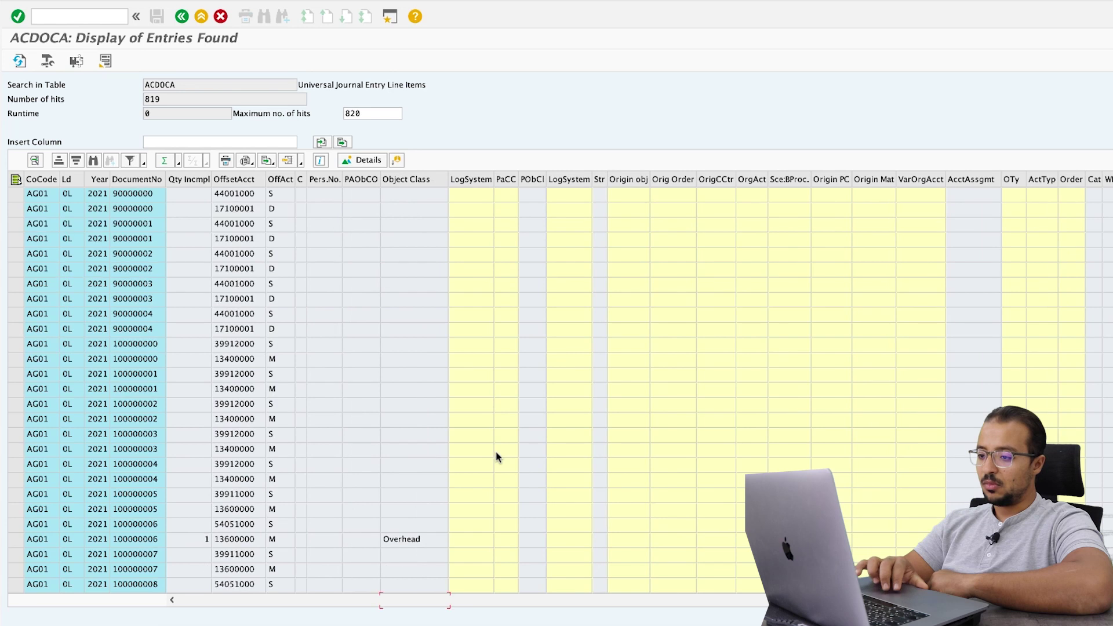
scroll(498, 457, "down", 10)
scroll(497, 459, "left", 1)
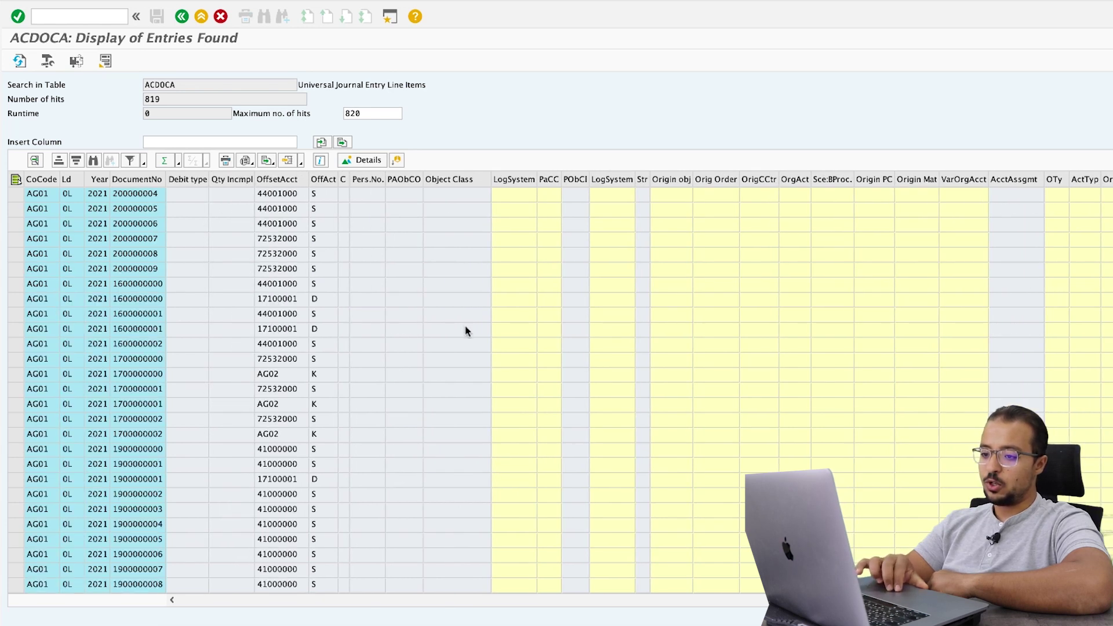